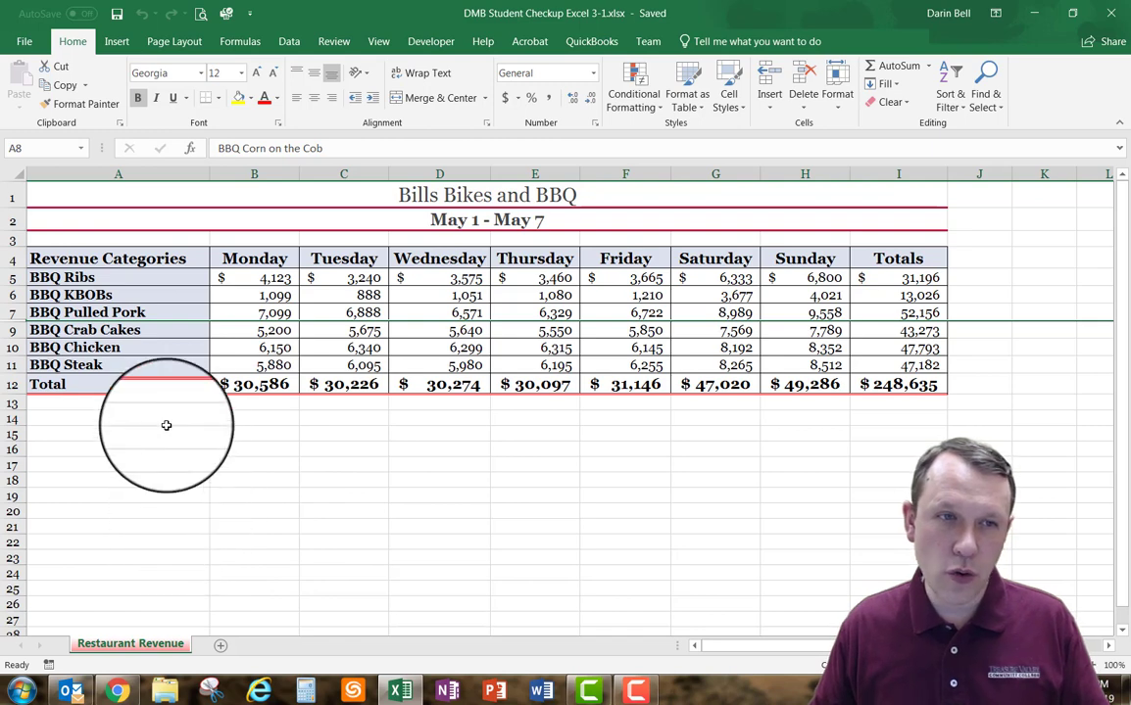
# Step: Add the shaded row labels Average, Minimum, Maximum and Mode in cells A15 to A18 below the revenue table
pyautogui.moveTo(174, 384); pyautogui.dragTo(805, 385)
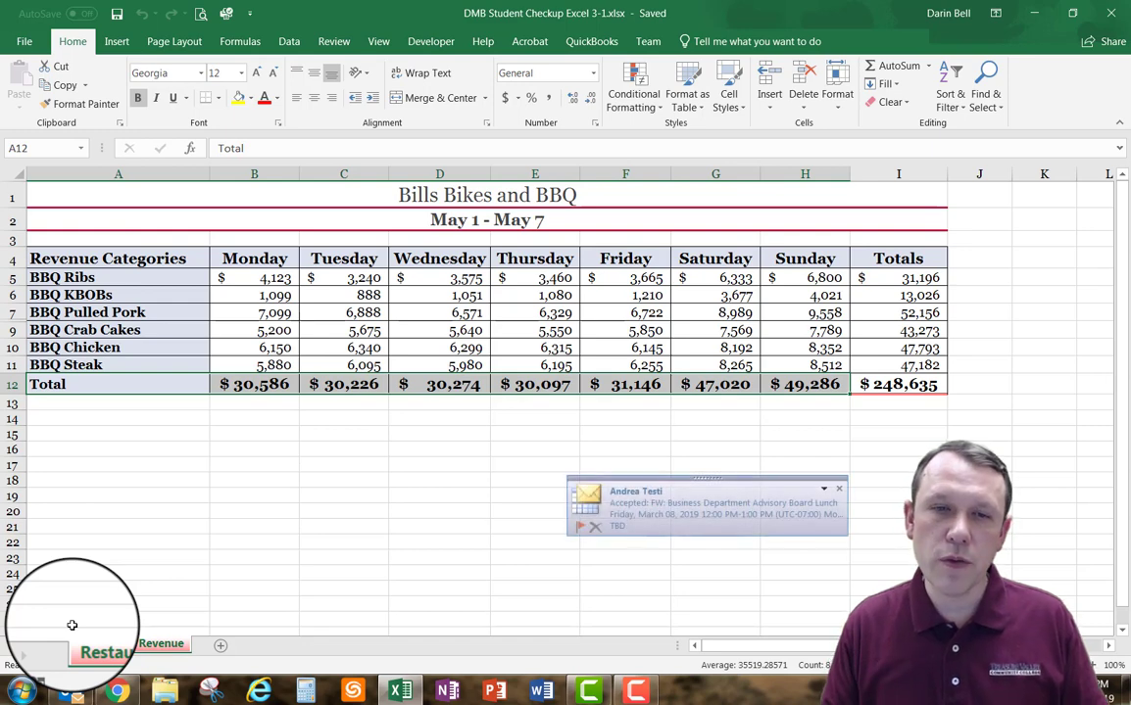
pyautogui.click(839, 488)
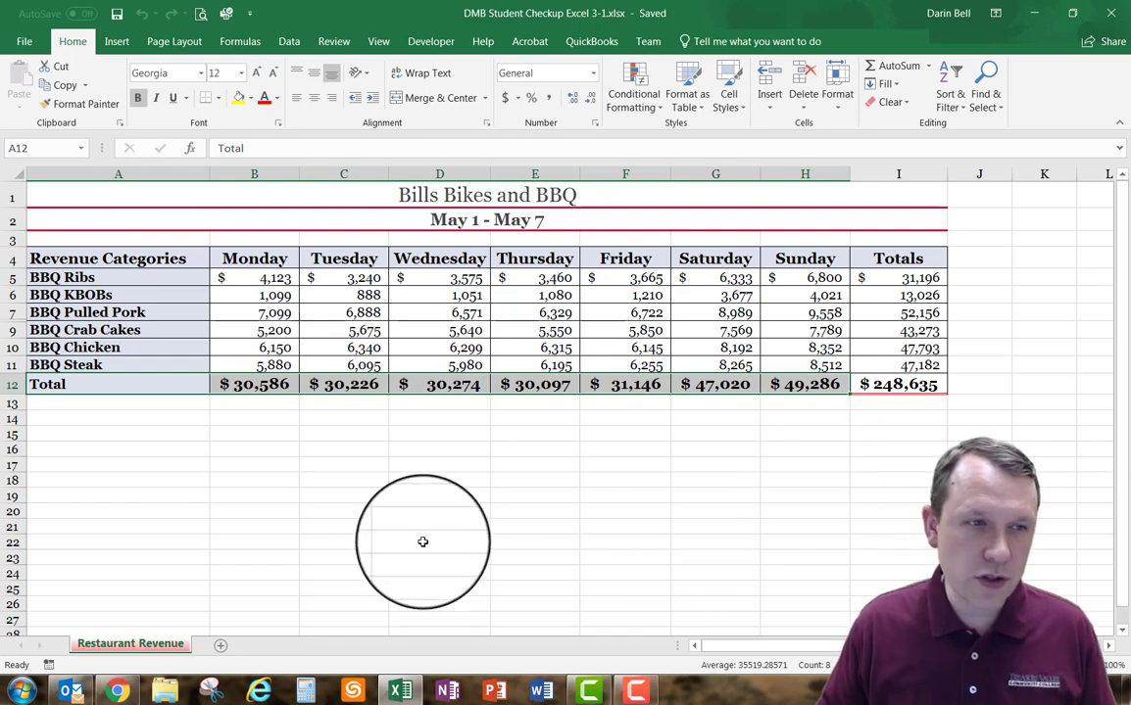
pyautogui.click(102, 433)
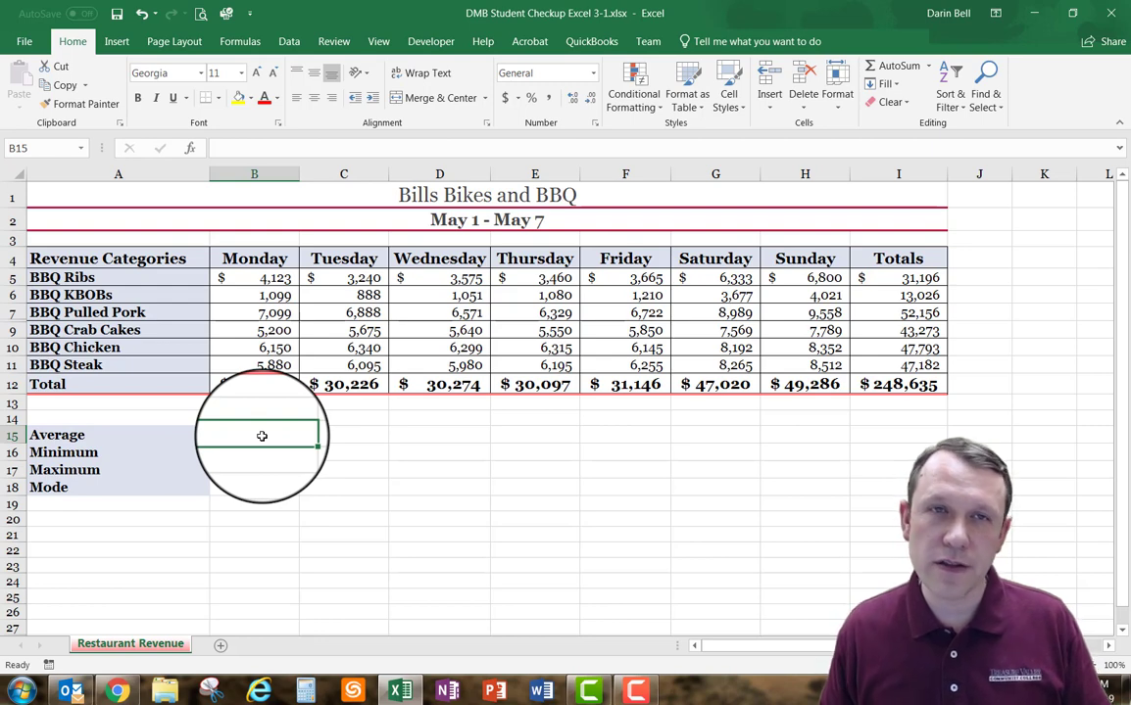
# Step: Insert the AVERAGE function in B15 for the daily totals in B12:H12
pyautogui.click(188, 151)
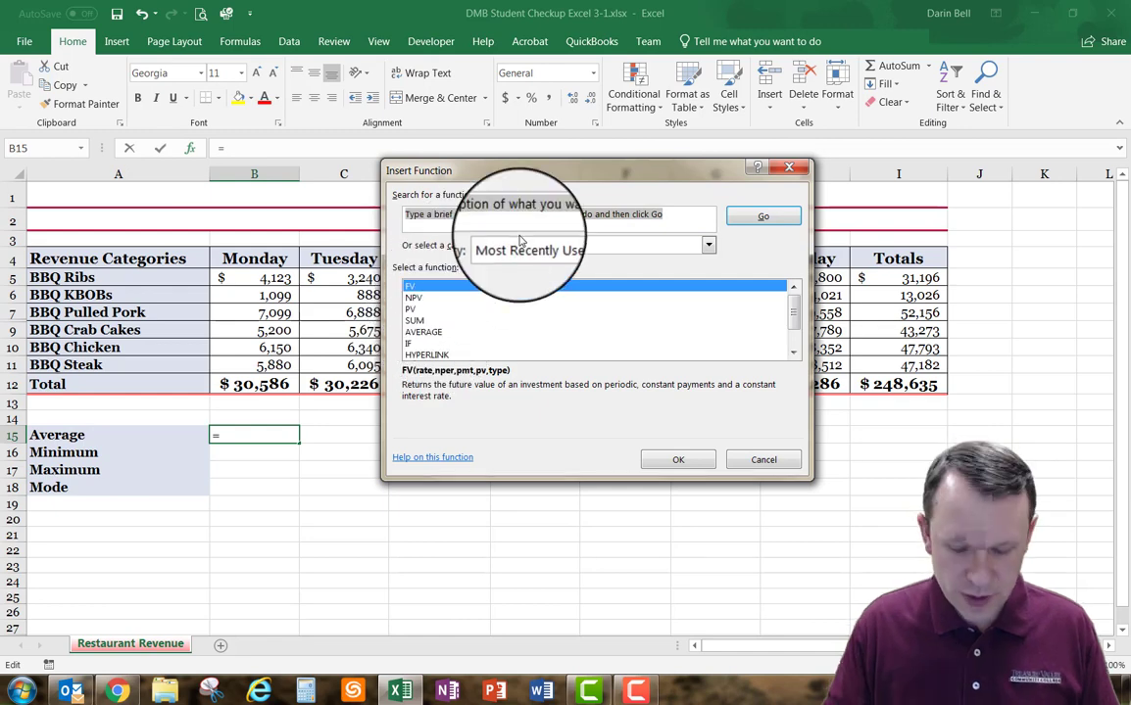
pyautogui.write('av')
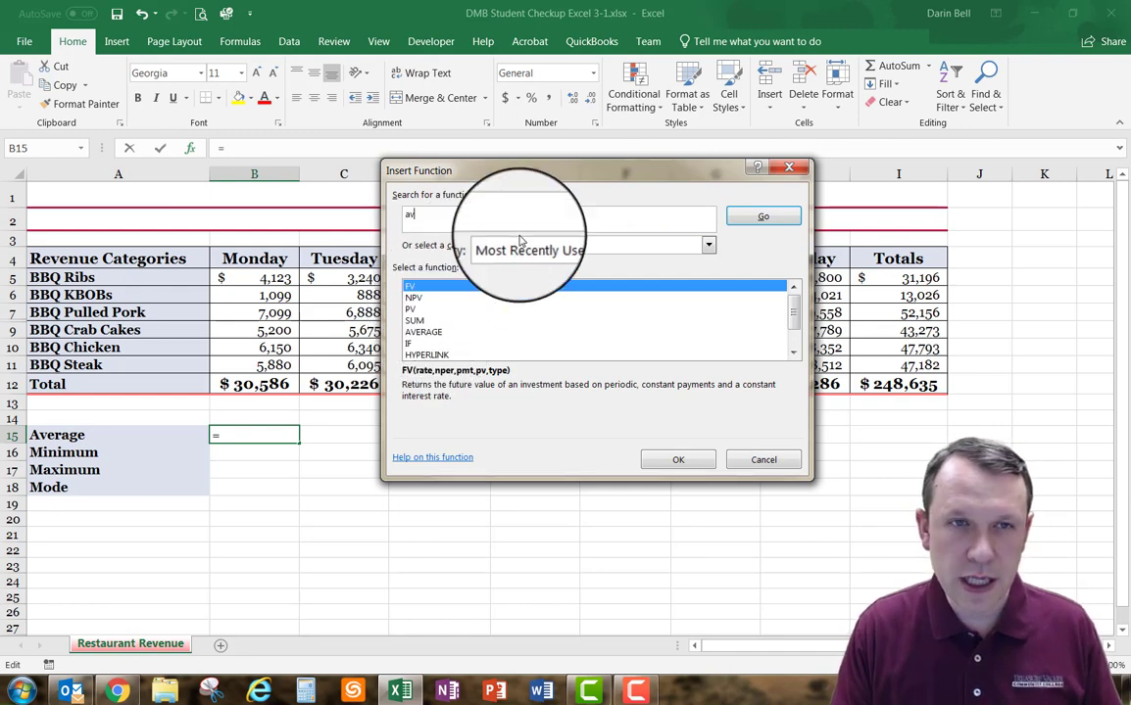
pyautogui.write('erage')
pyautogui.press('Return')
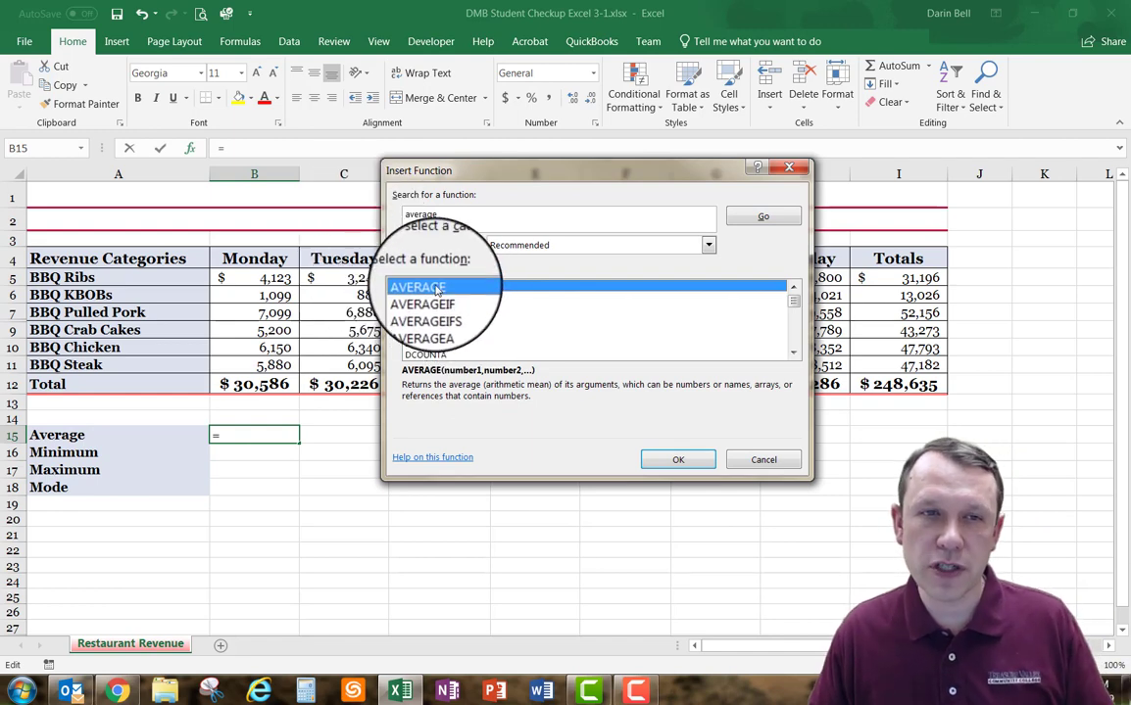
pyautogui.click(677, 460)
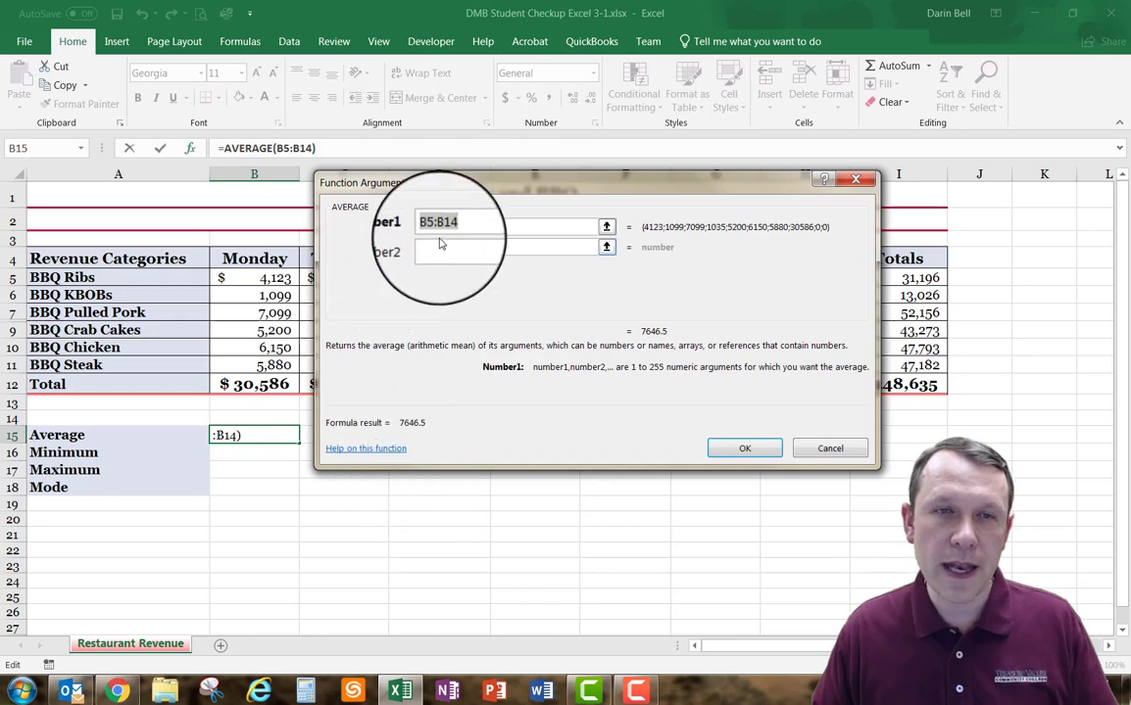
pyautogui.moveTo(628, 177); pyautogui.dragTo(693, 33)
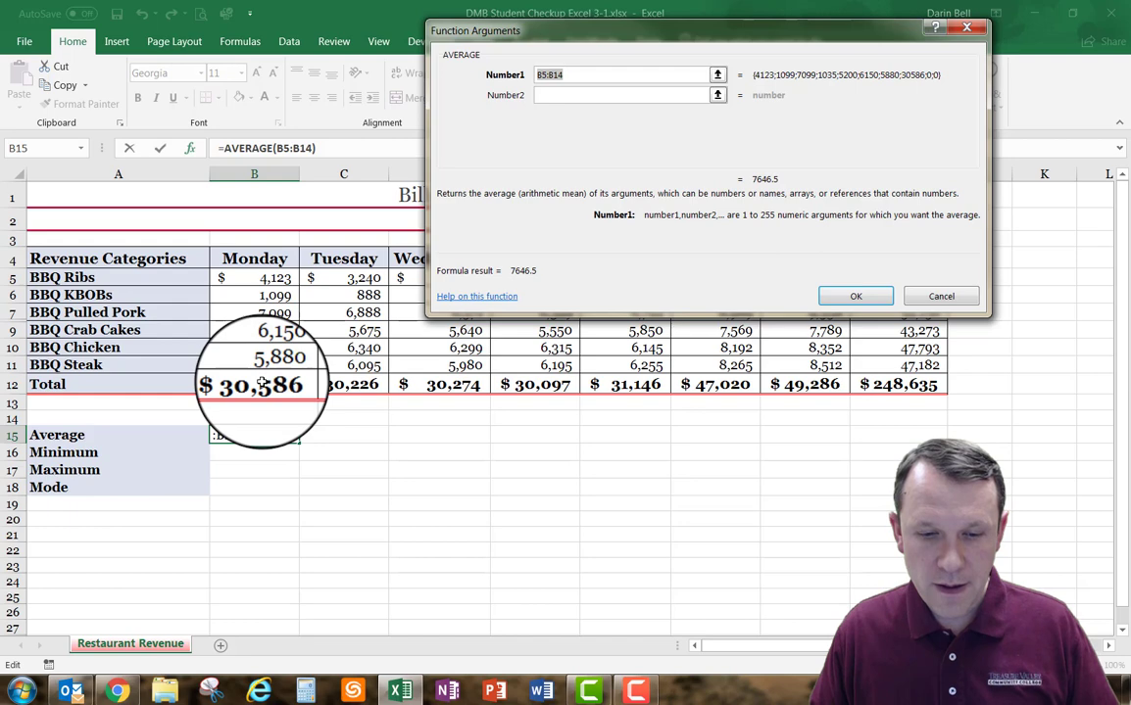
pyautogui.click(261, 384)
pyautogui.moveTo(261, 384); pyautogui.dragTo(814, 384)
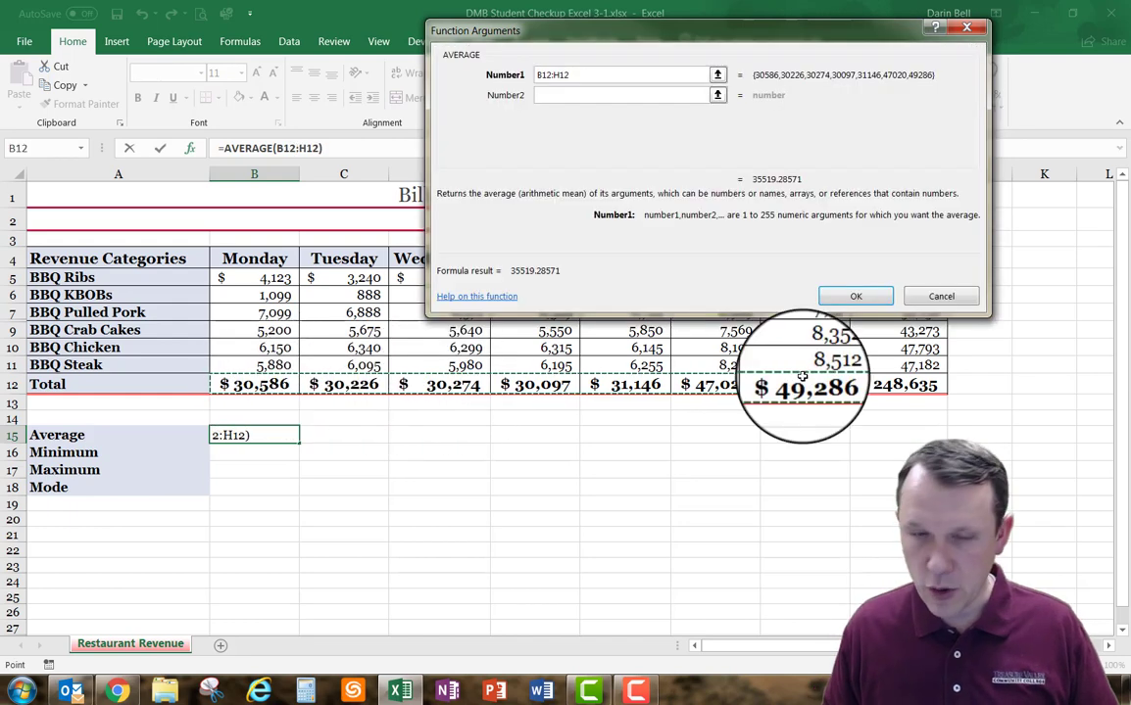
pyautogui.click(855, 298)
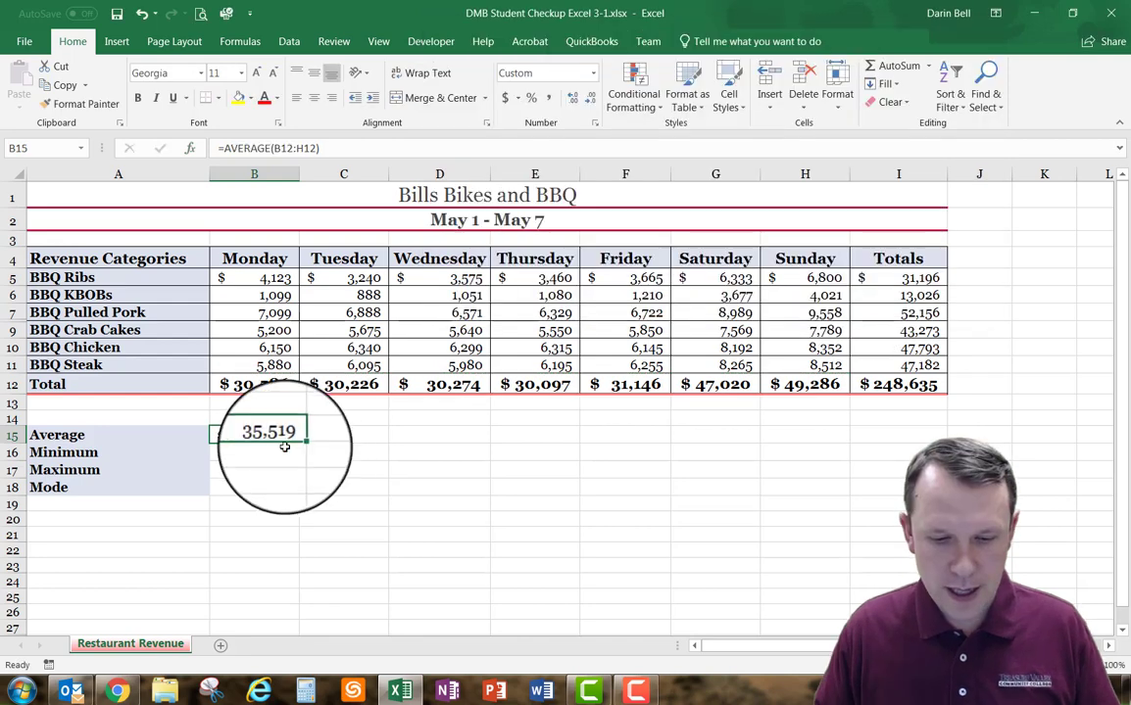
# Step: Insert the MIN function in B16 for the daily totals in B12:H12
pyautogui.click(241, 454)
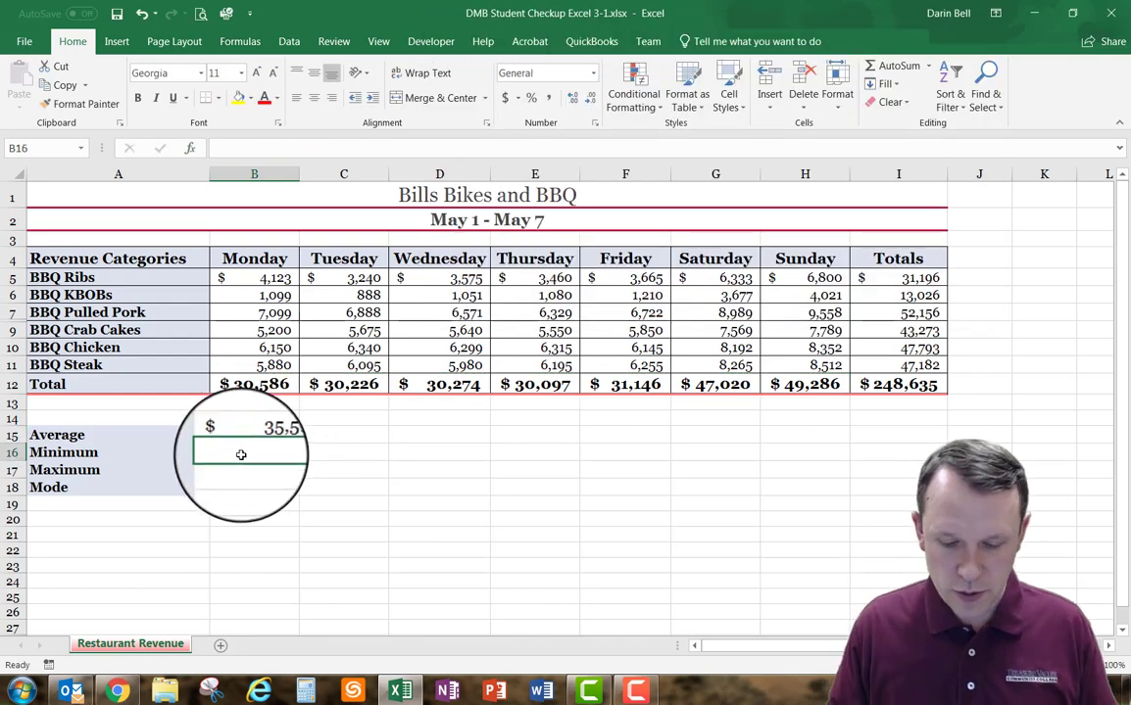
pyautogui.click(190, 148)
pyautogui.write('min')
pyautogui.press('Return')
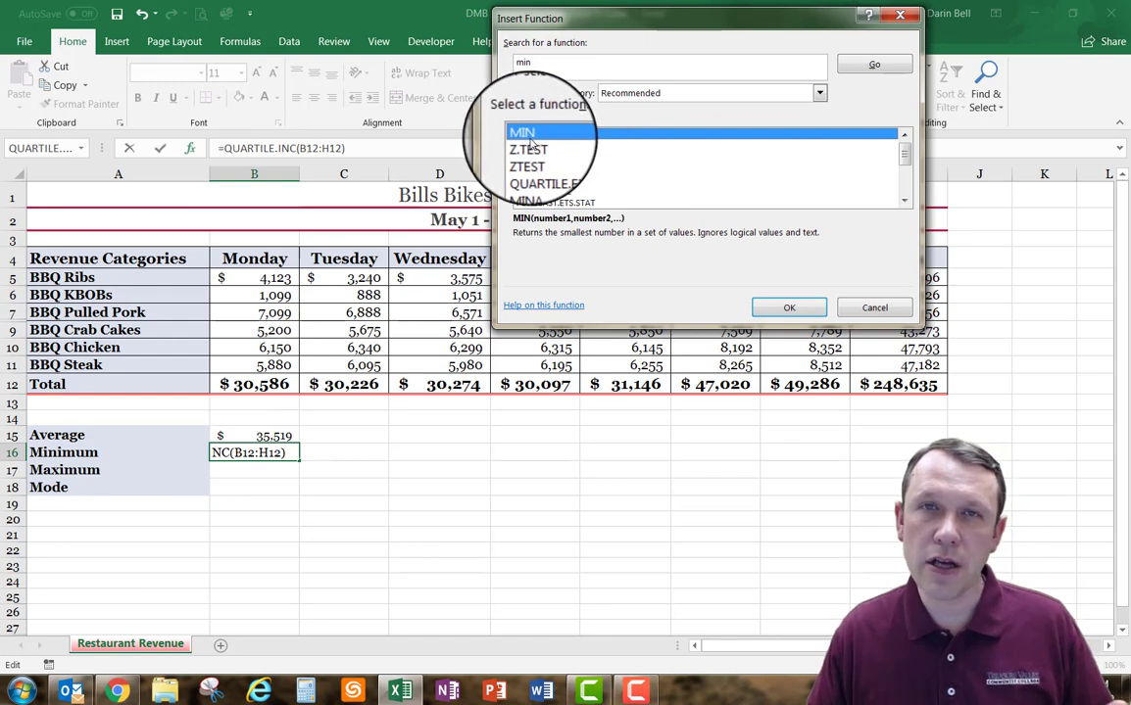
pyautogui.click(803, 309)
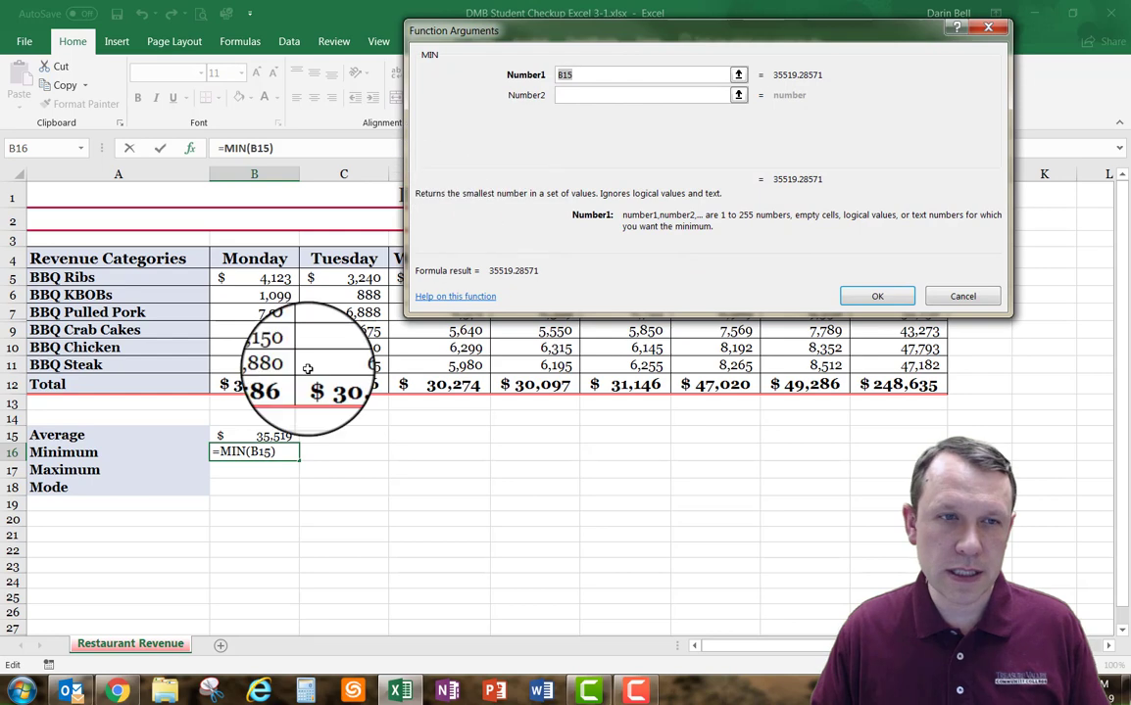
pyautogui.moveTo(257, 384); pyautogui.dragTo(802, 387)
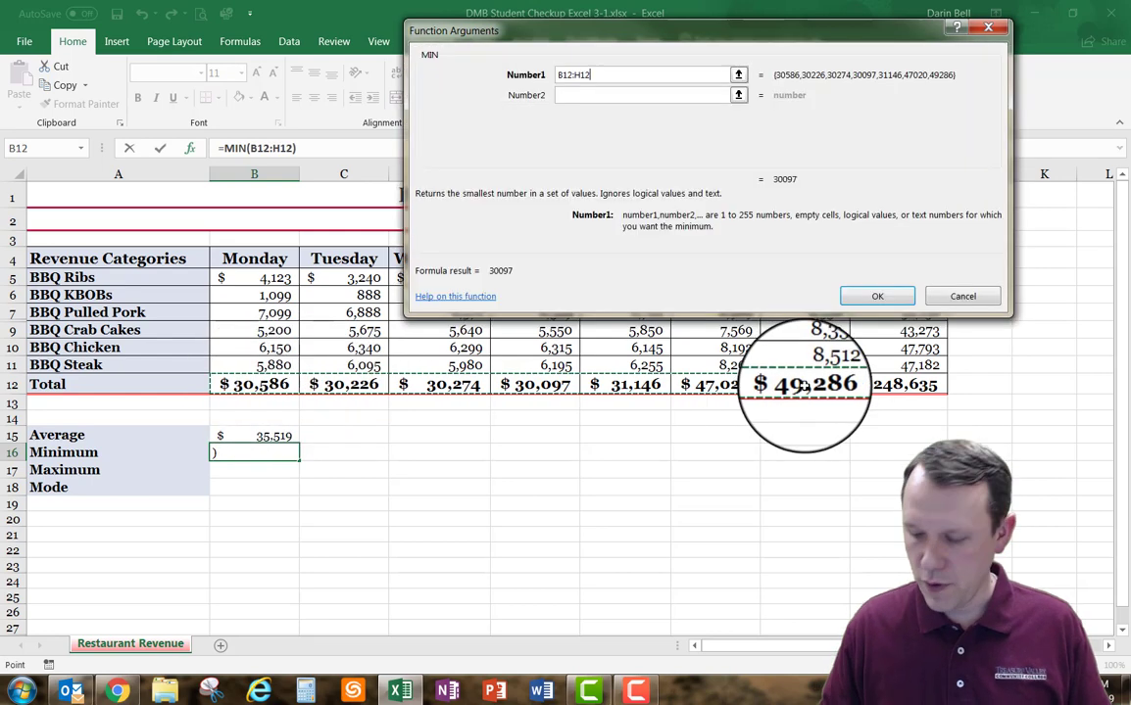
pyautogui.click(877, 296)
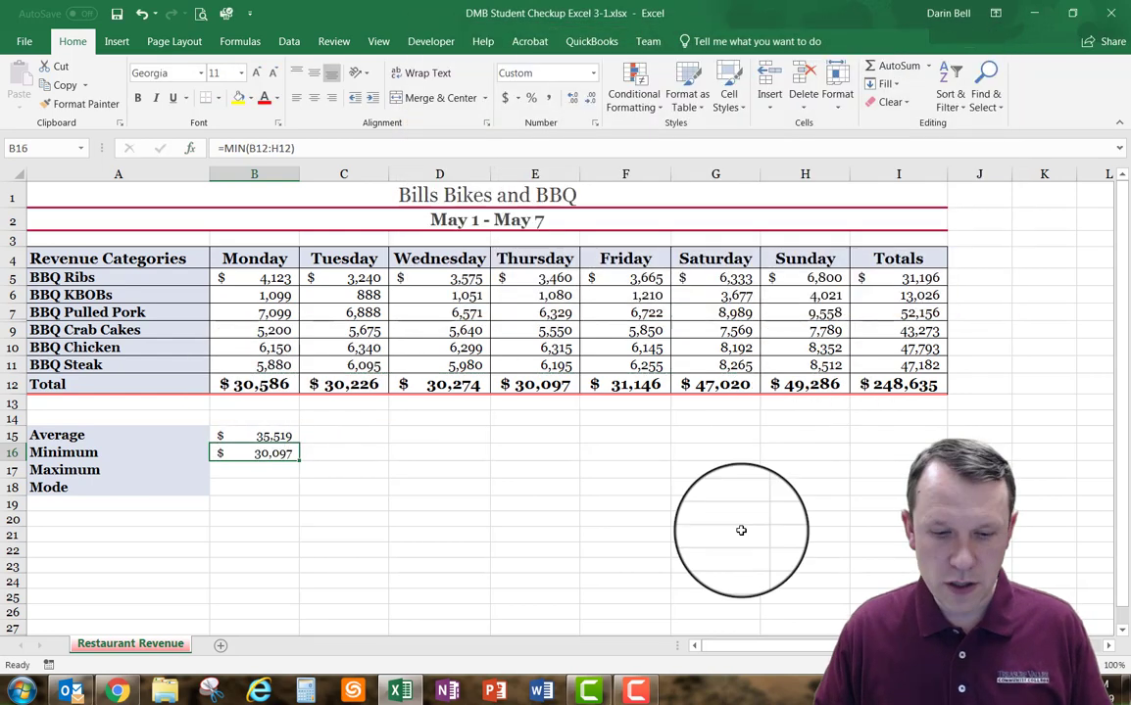
# Step: Insert the MAX function in B17 for the daily totals in B12:H12
pyautogui.click(272, 474)
pyautogui.hotkey('shift', 'F3')
pyautogui.write('max')
pyautogui.press('Return')
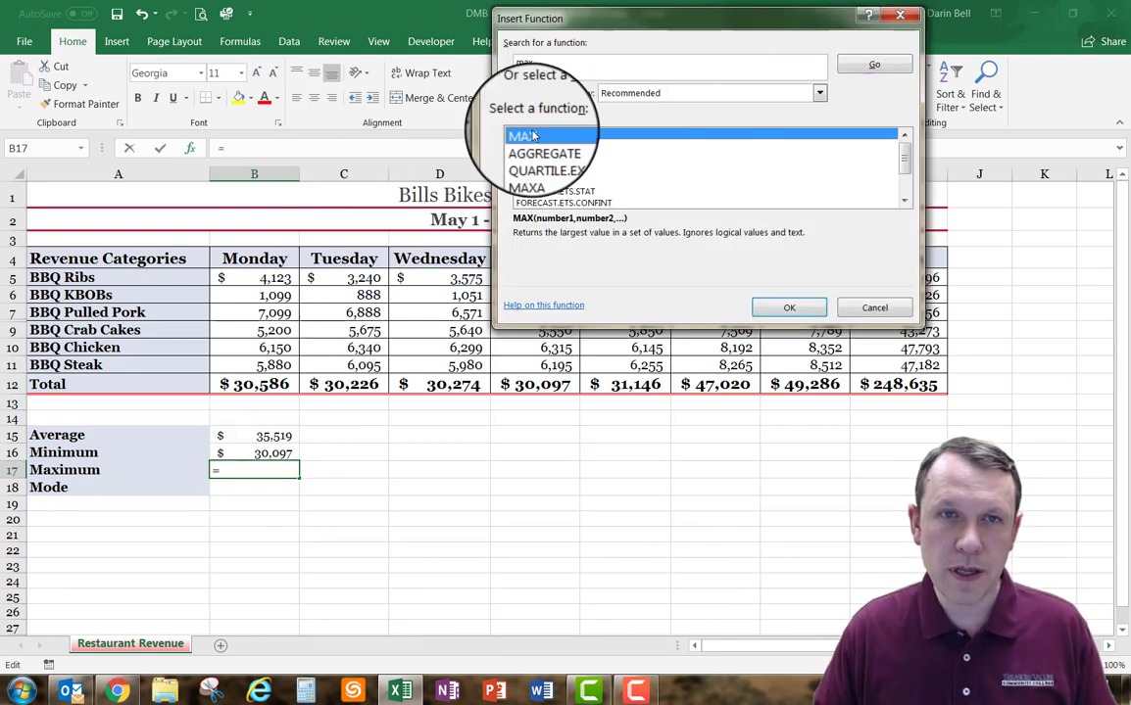
pyautogui.click(789, 308)
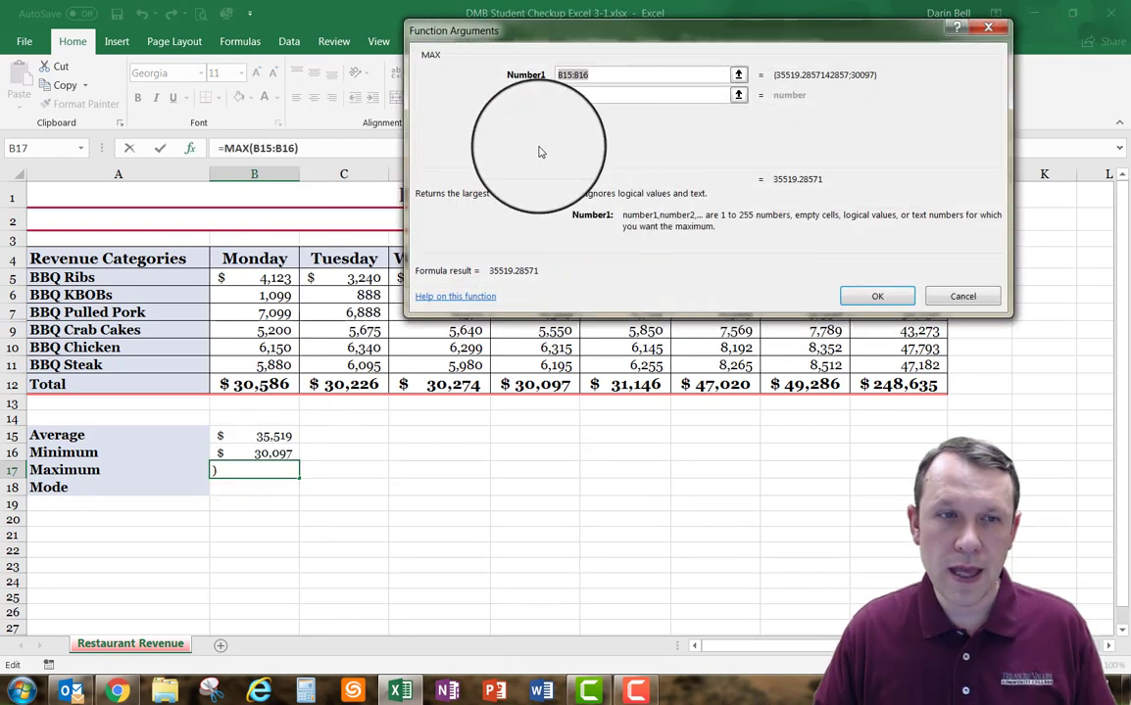
pyautogui.moveTo(255, 384); pyautogui.dragTo(802, 384)
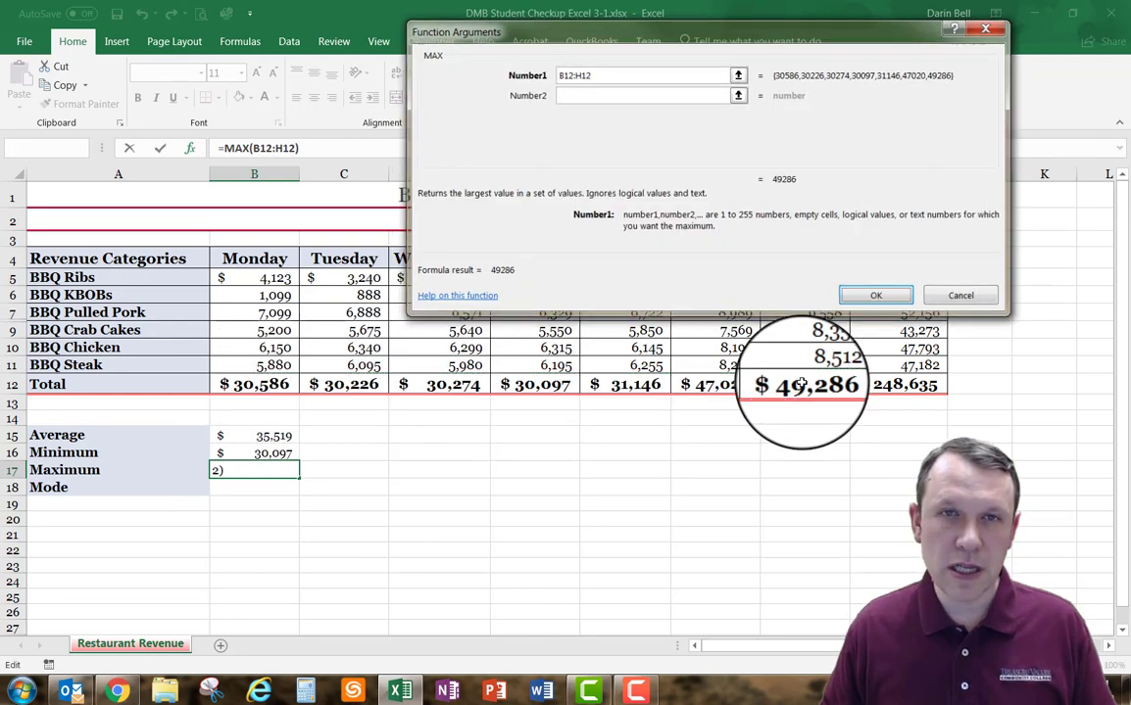
pyautogui.press('Return')
# Step: Insert the MODE function in B18 for the daily totals in B12:H12
pyautogui.click(245, 487)
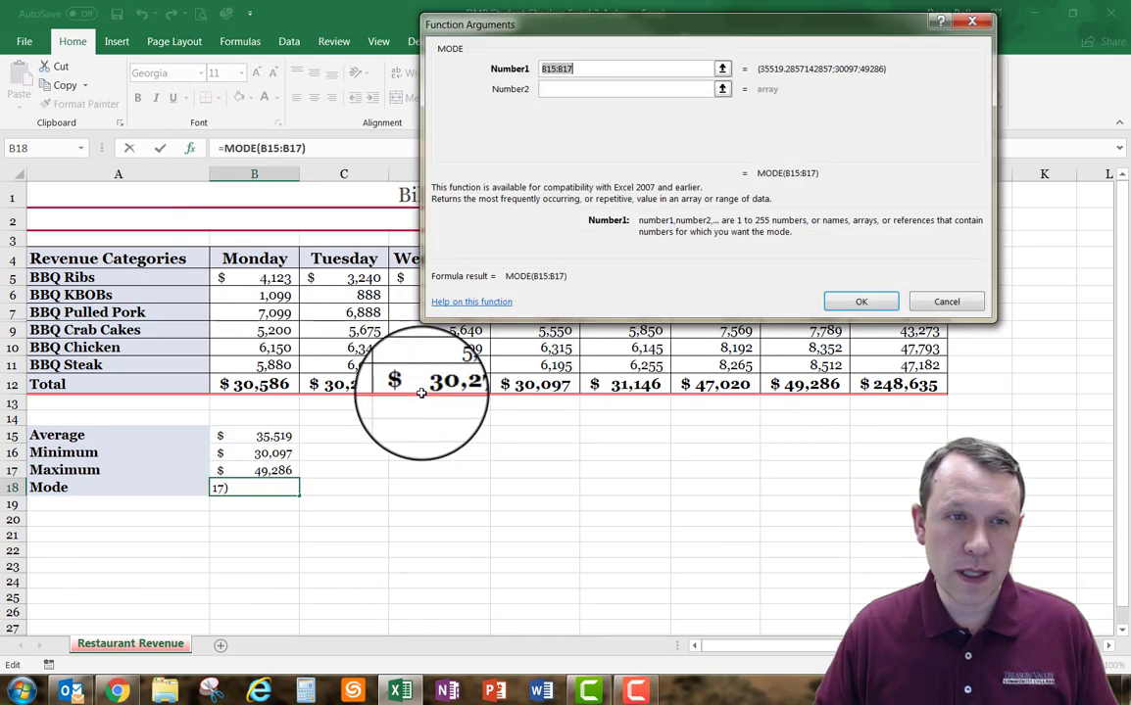
pyautogui.moveTo(252, 384); pyautogui.dragTo(795, 384)
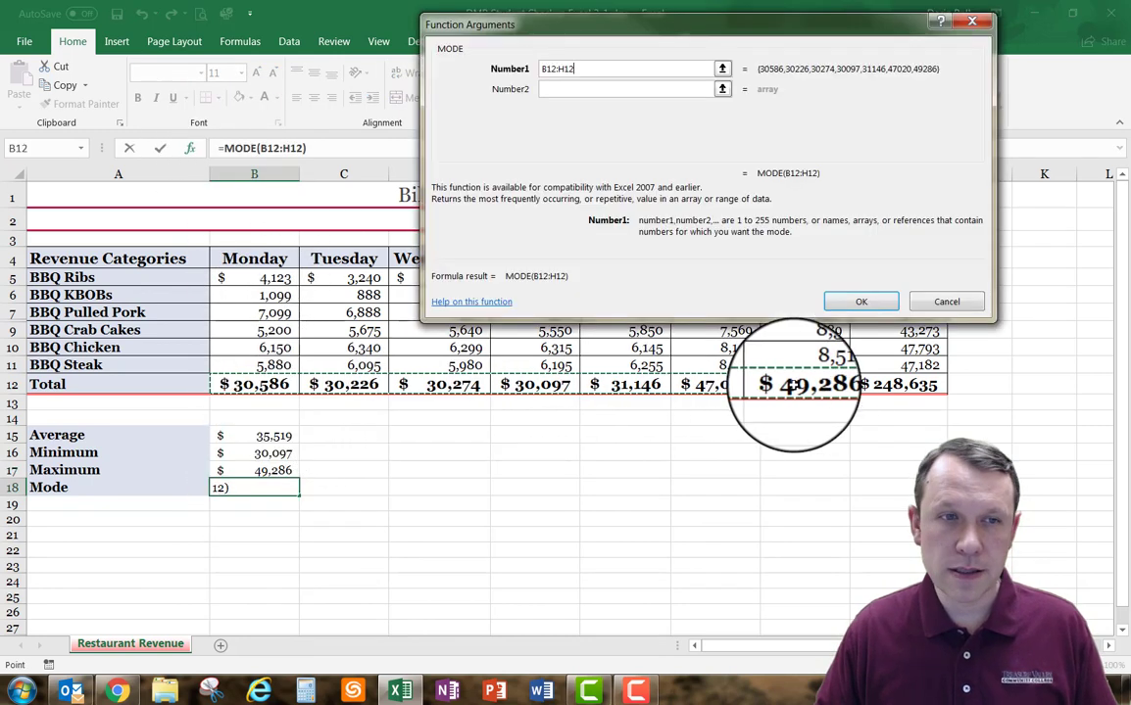
pyautogui.click(850, 304)
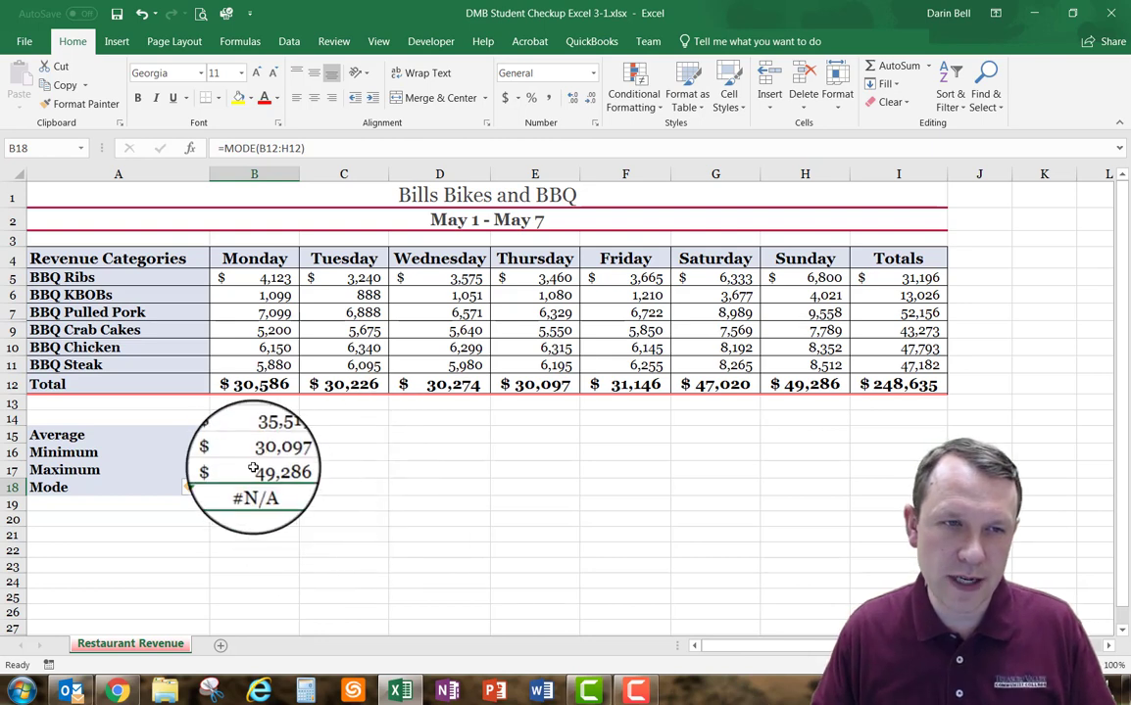
# Step: Format the statistics results in B15:B18 as bold with font size 12
pyautogui.moveTo(265, 437); pyautogui.dragTo(258, 485)
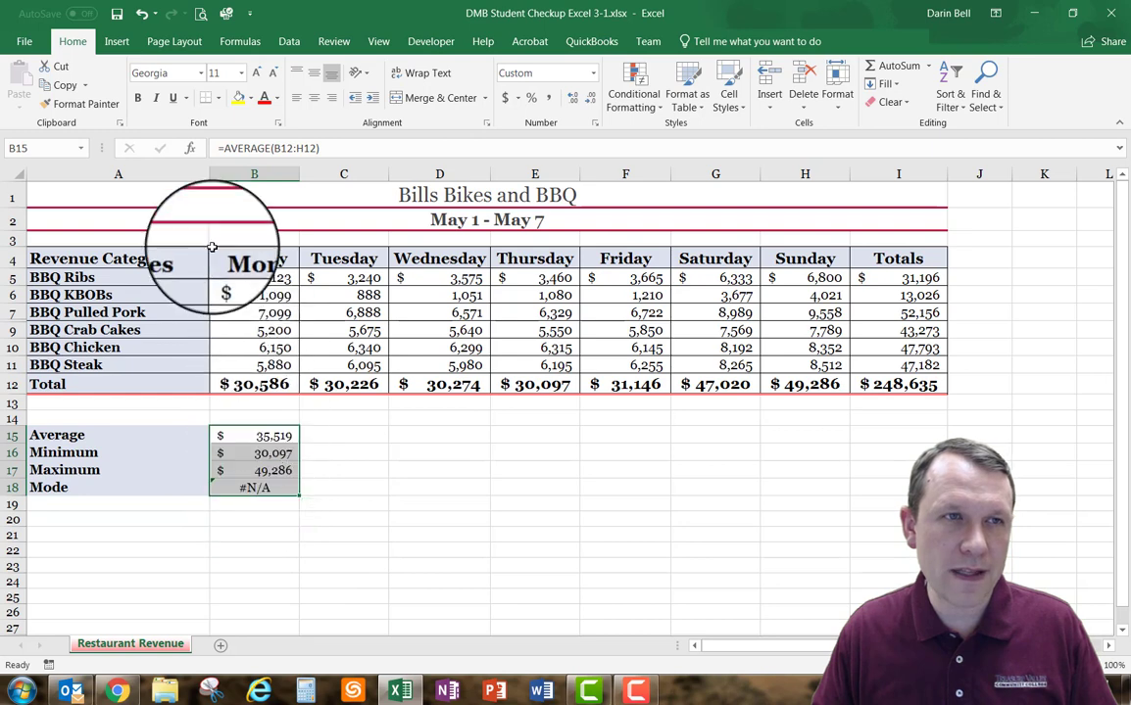
pyautogui.click(138, 101)
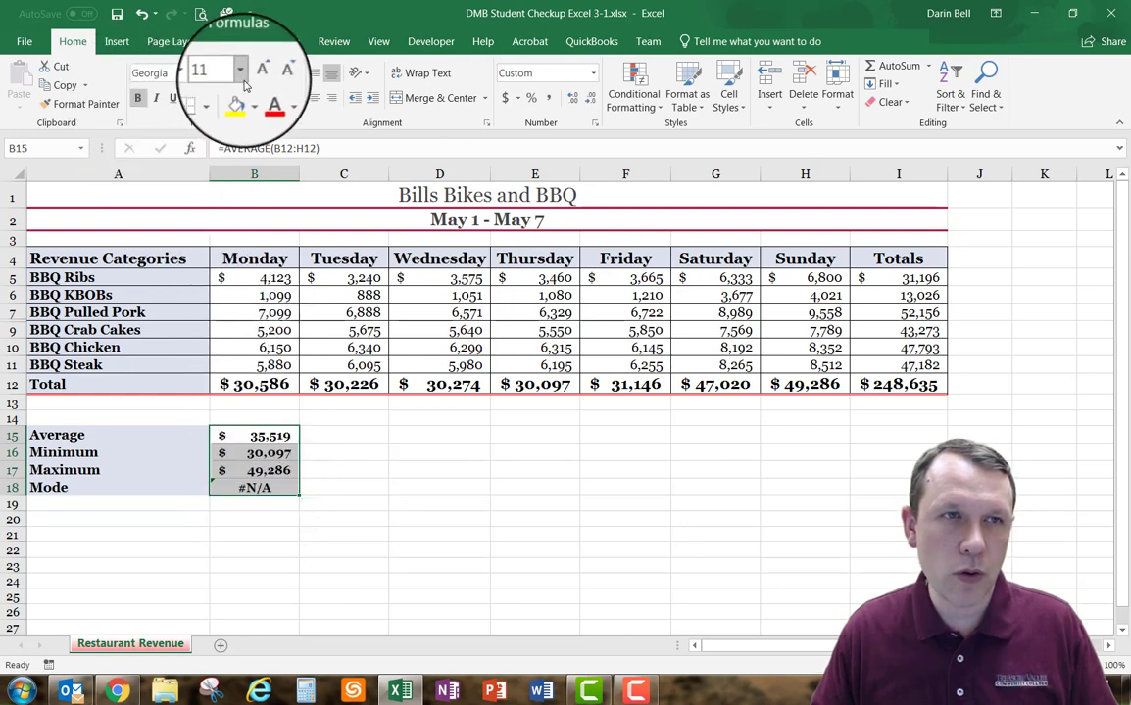
pyautogui.click(241, 72)
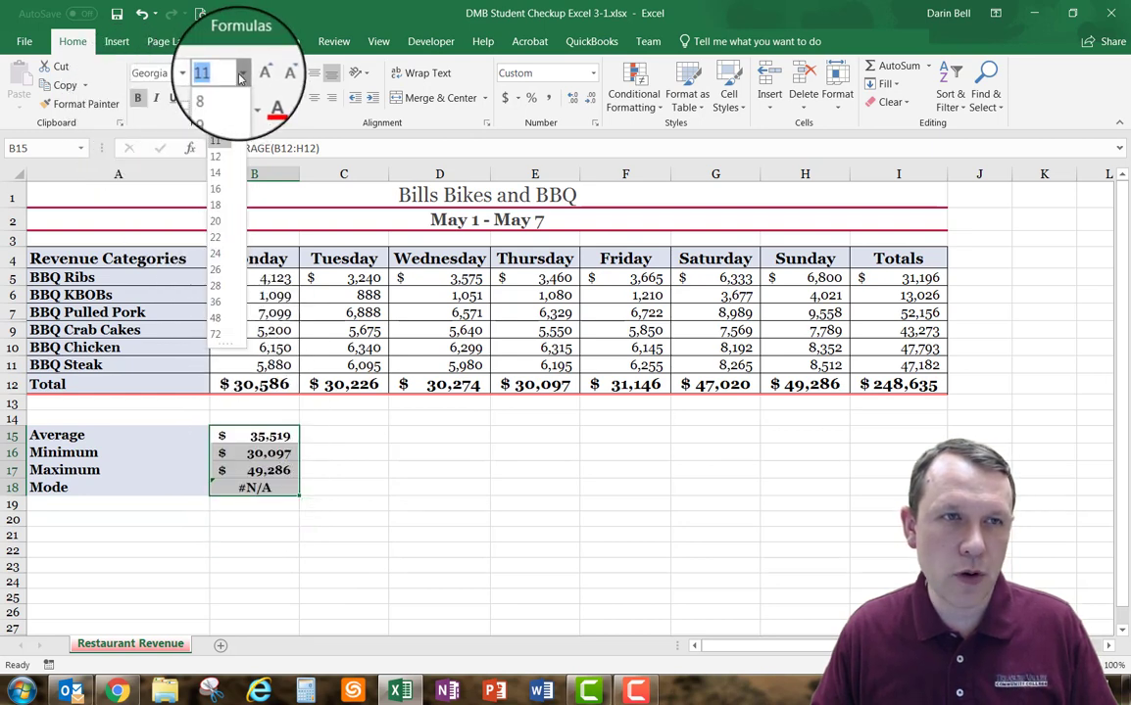
pyautogui.click(218, 155)
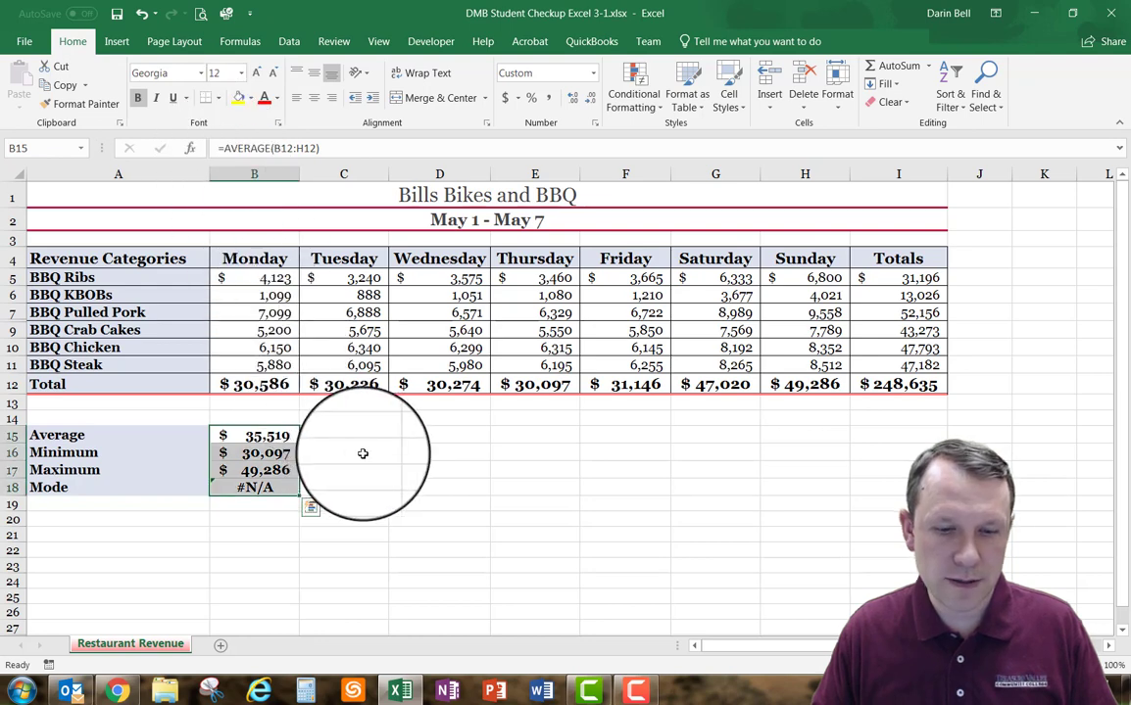
# Step: Enter the labels "Total Sales" in E15 and "Monday's Percentage of Sales" in E16
pyautogui.click(345, 436)
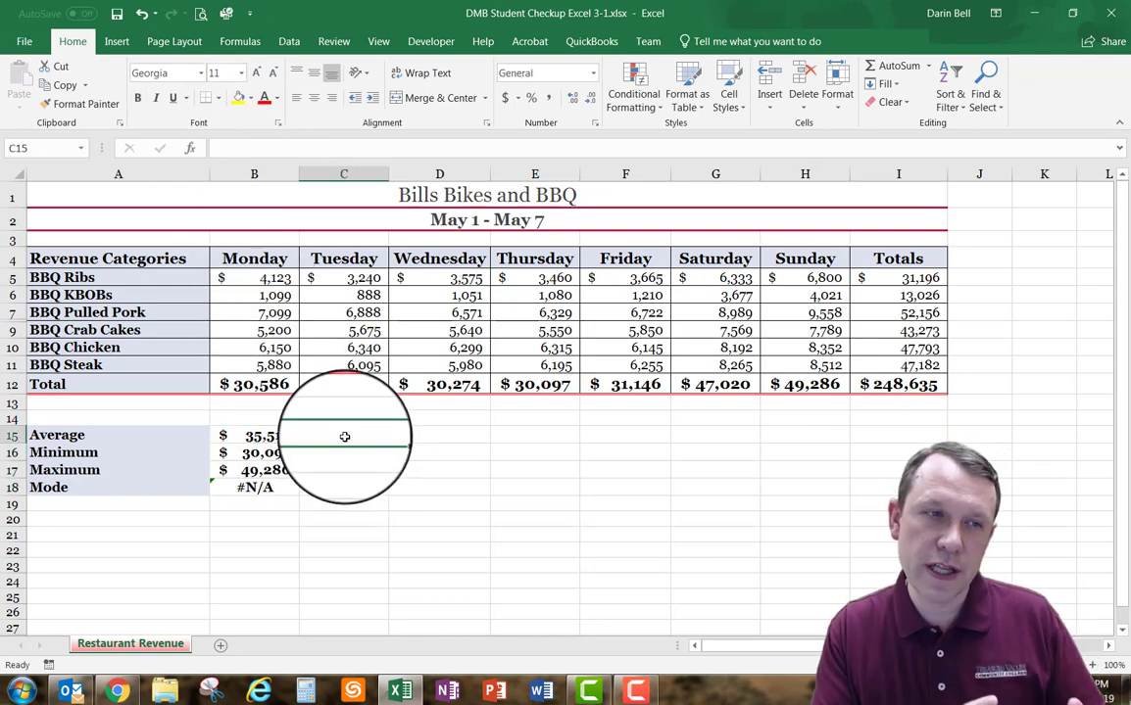
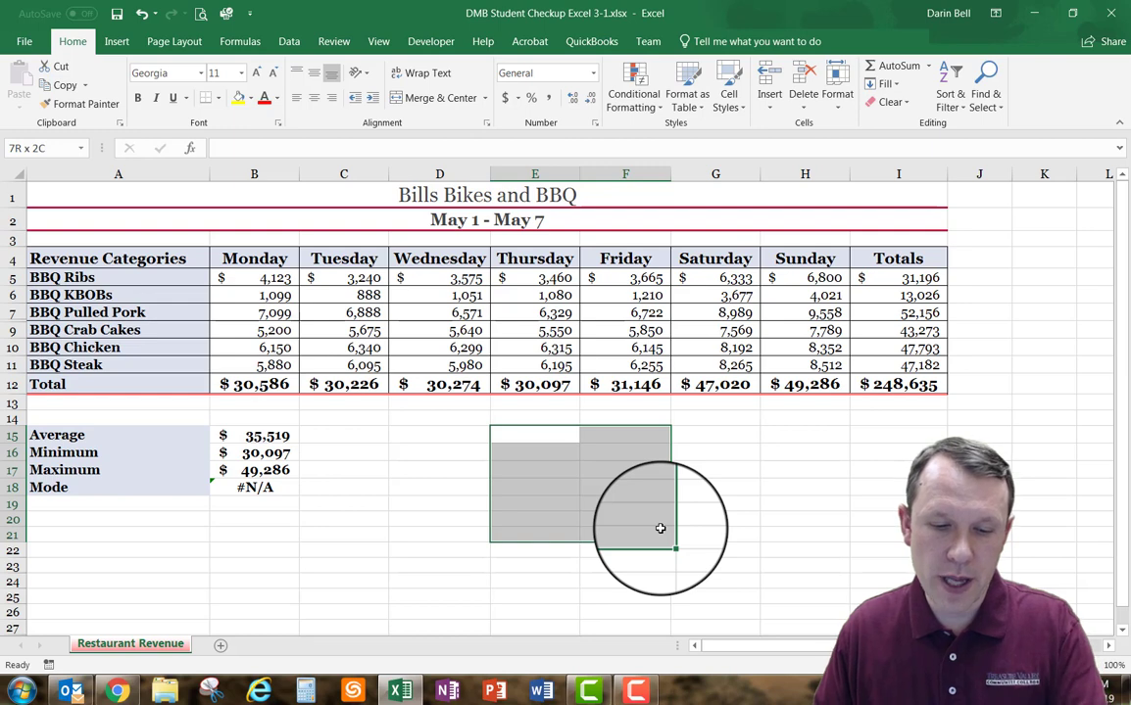
pyautogui.moveTo(660, 529); pyautogui.dragTo(652, 524)
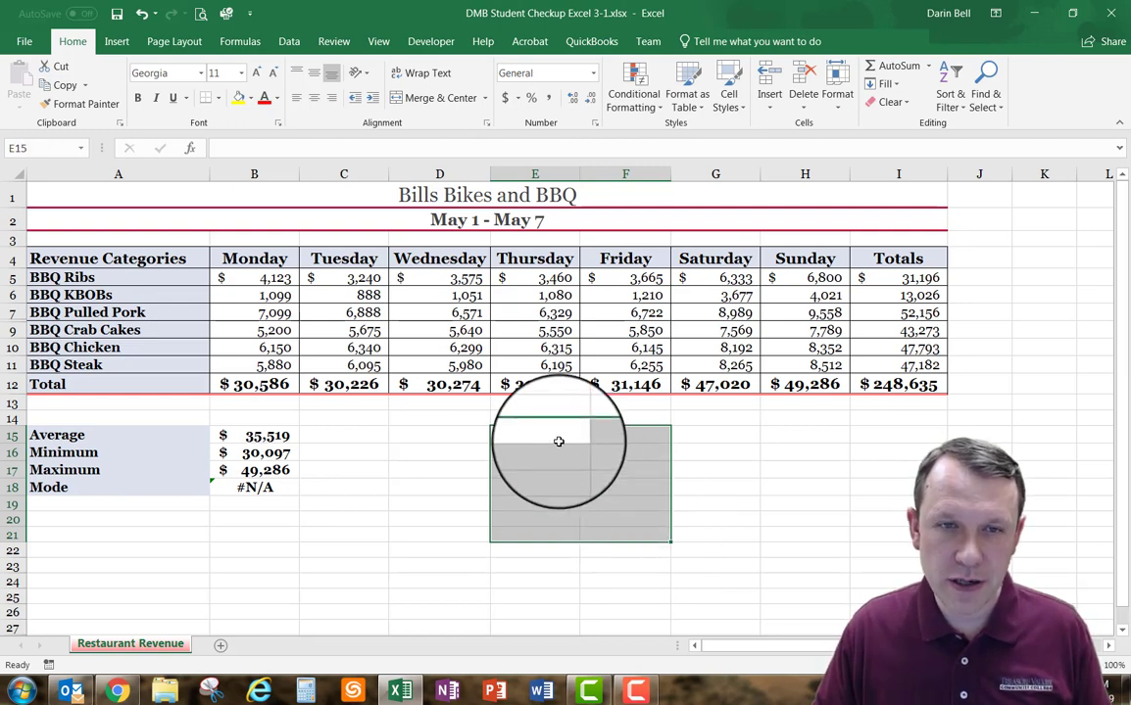
pyautogui.click(552, 432)
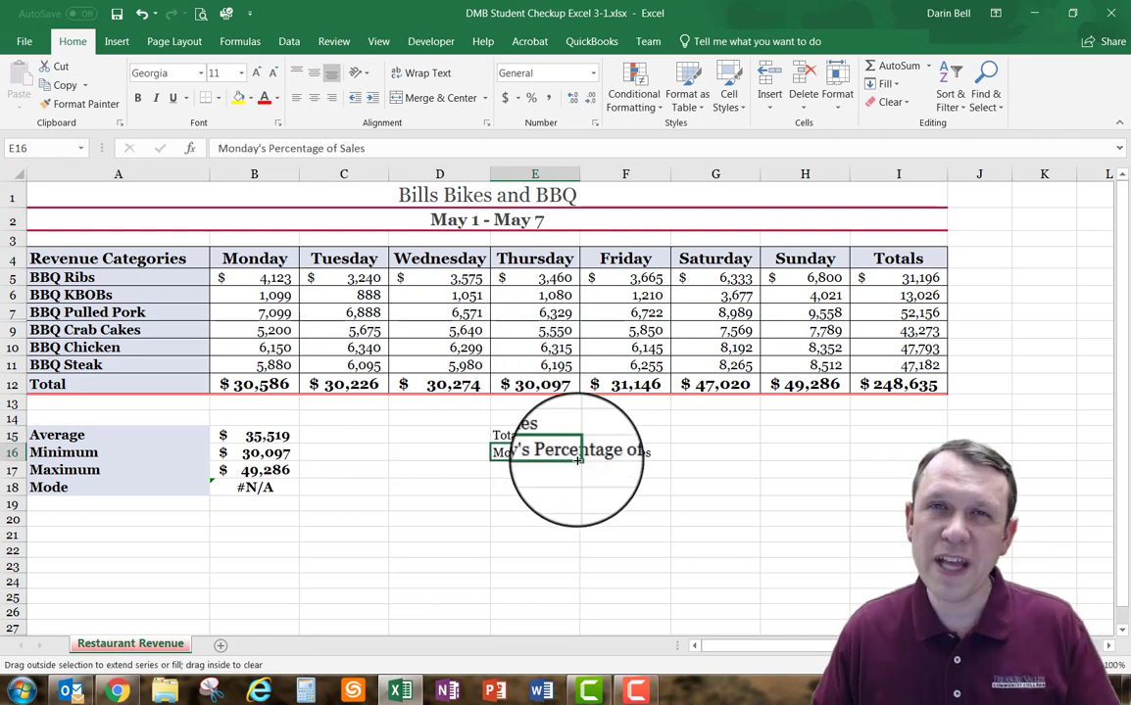
# Step: Fill the Monday's Percentage of Sales label down to E22 and change the copied weekdays to Tuesday through Sunday
pyautogui.moveTo(578, 459); pyautogui.dragTo(583, 560)
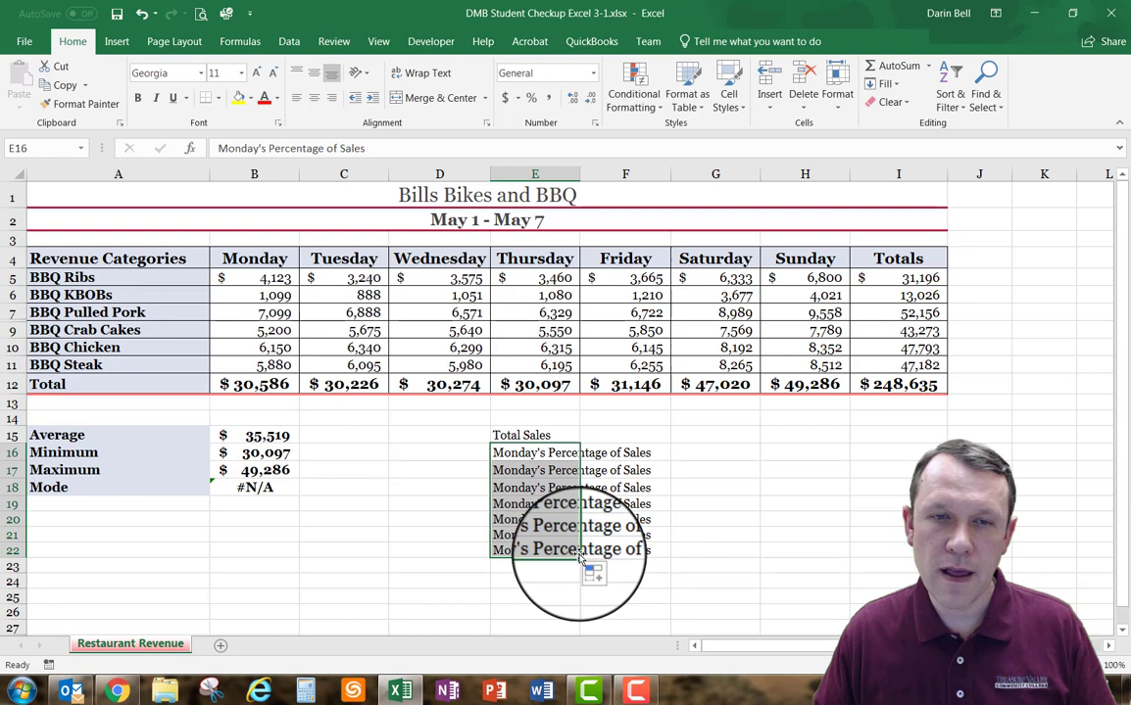
pyautogui.click(521, 468)
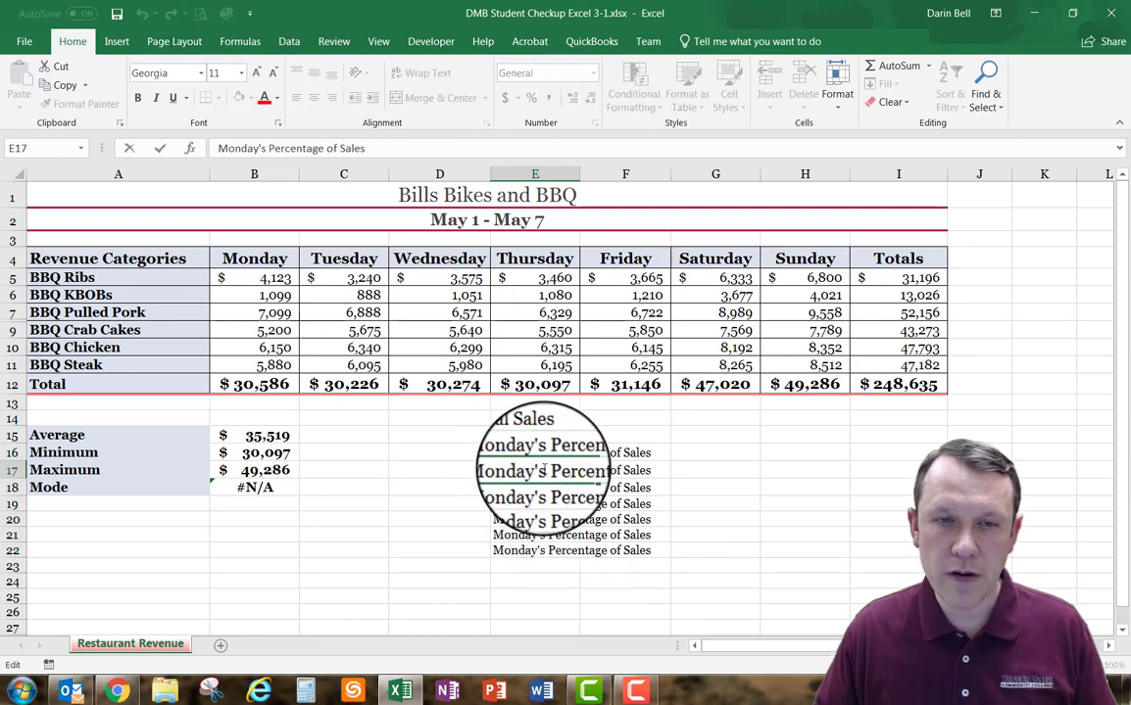
pyautogui.doubleClick(534, 471)
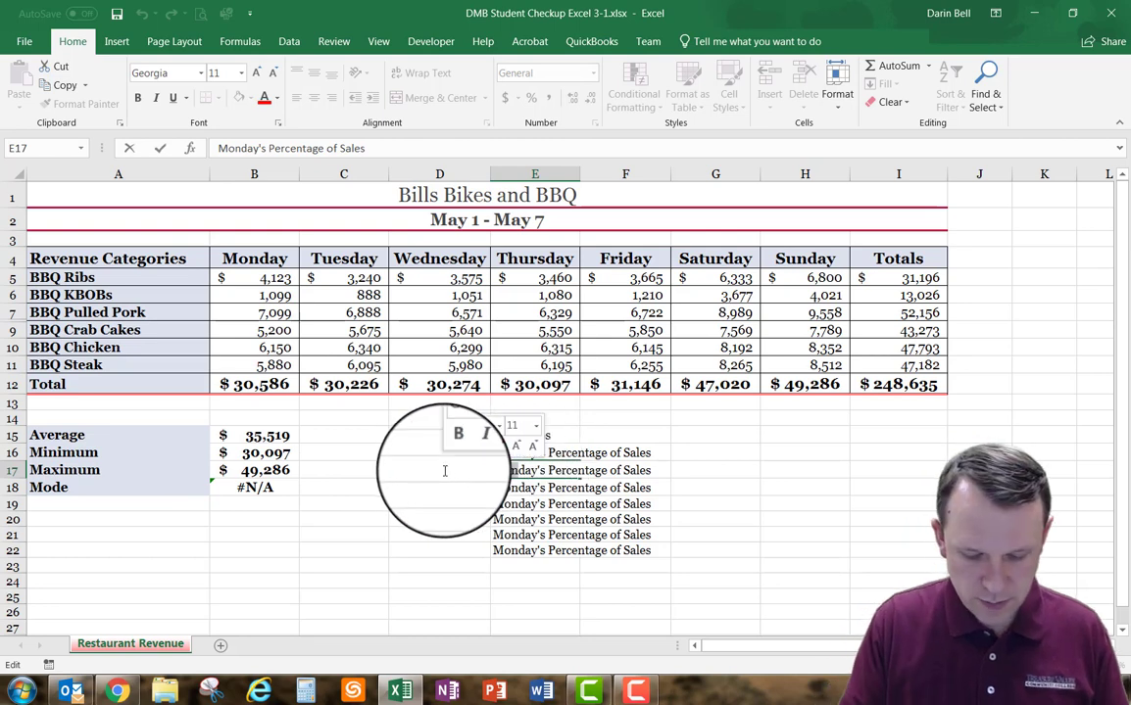
pyautogui.press('BackSpace')
pyautogui.press('BackSpace')
pyautogui.press('BackSpace')
pyautogui.write('Tues')
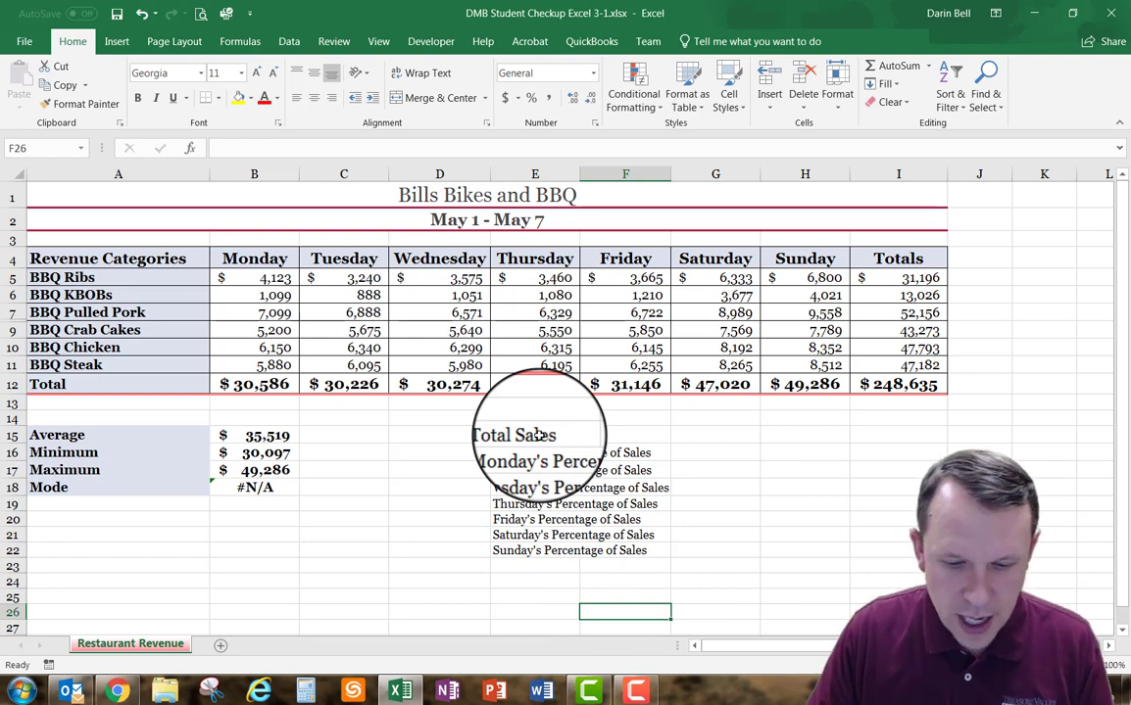
# Step: Merge cells E15:G15 across for the Total Sales label without centering the text
pyautogui.moveTo(537, 435); pyautogui.dragTo(689, 434)
pyautogui.click(486, 123)
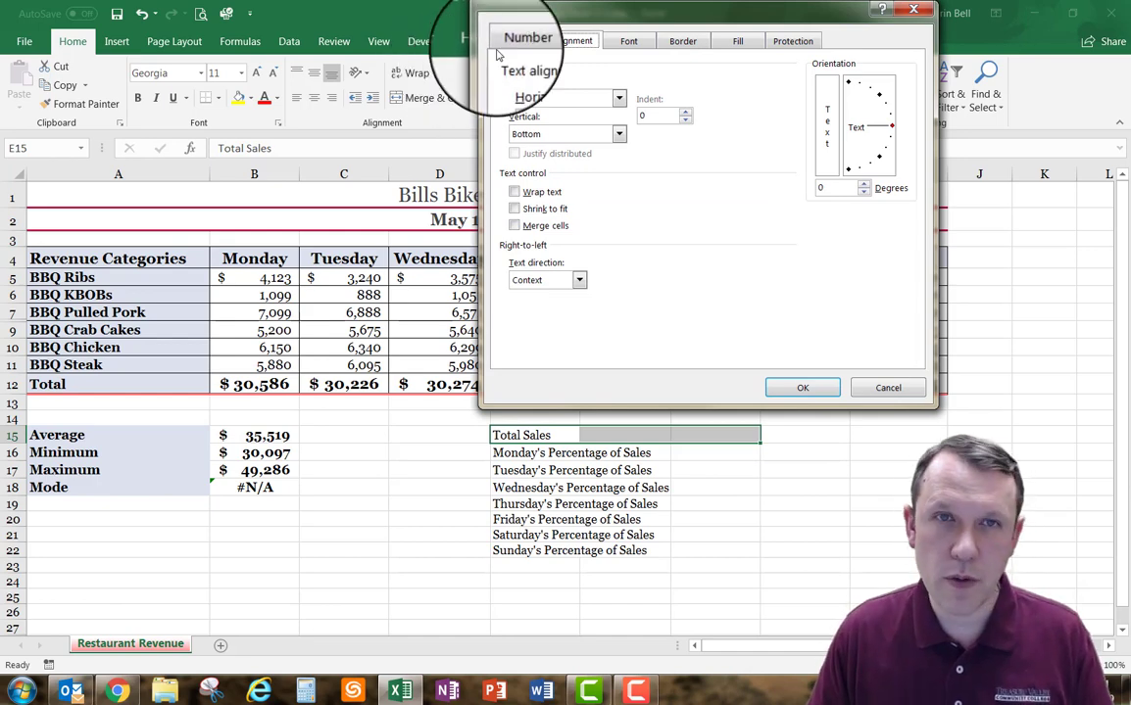
pyautogui.press('Escape')
pyautogui.click(470, 97)
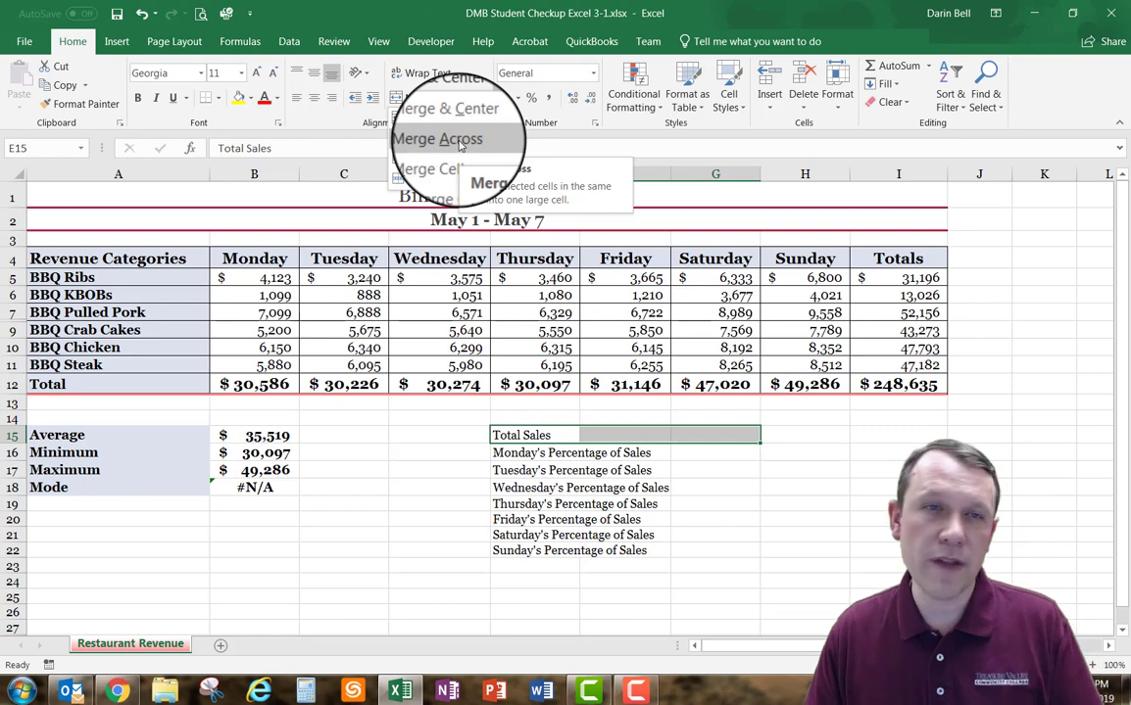
pyautogui.click(457, 140)
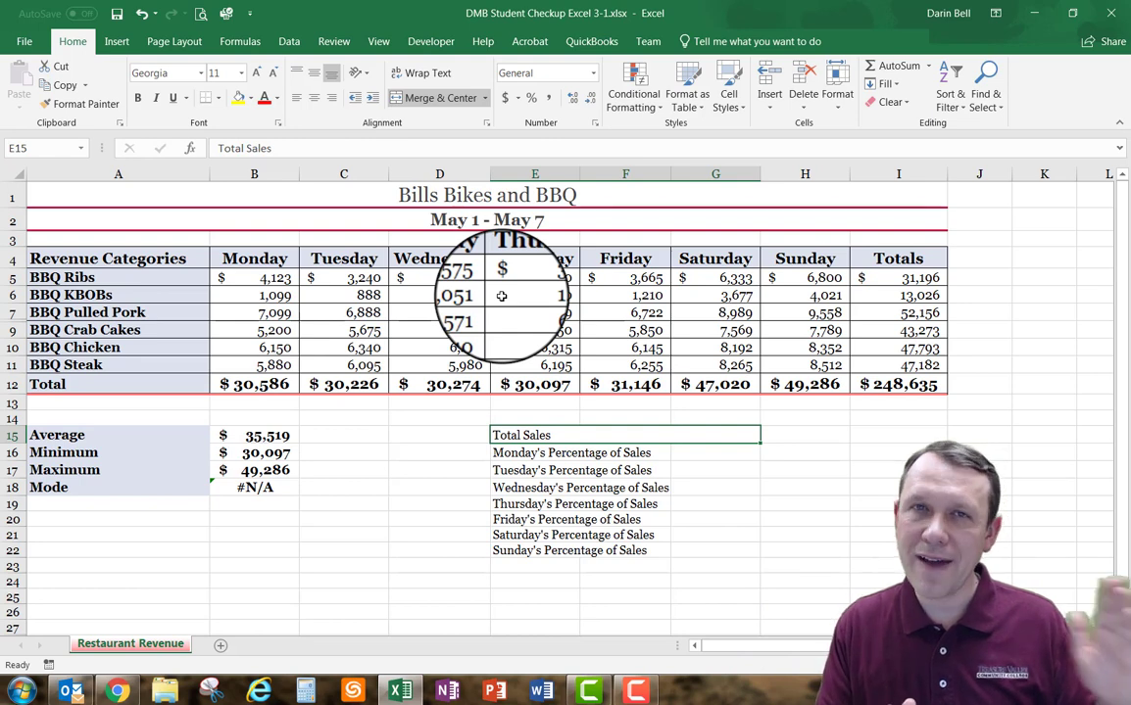
# Step: Merge cells E16:G16 for the Monday's Percentage of Sales label, leaving the text left-aligned instead of centered
pyautogui.moveTo(529, 453); pyautogui.dragTo(692, 455)
pyautogui.click(439, 98)
pyautogui.click(484, 98)
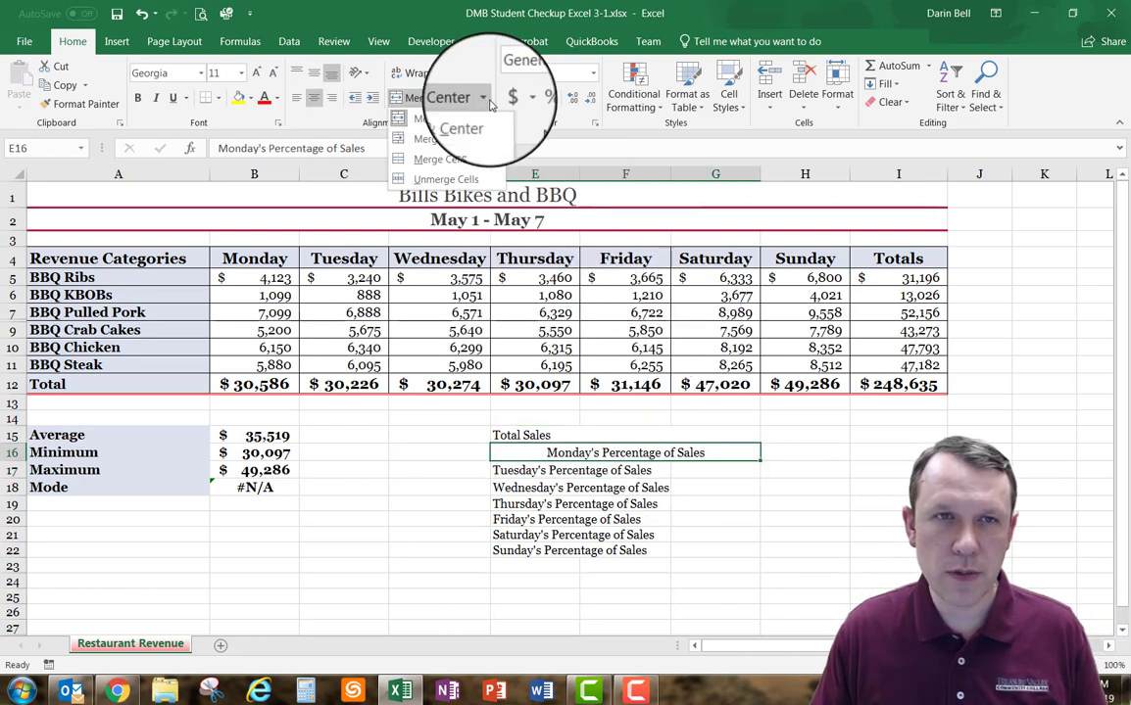
pyautogui.click(446, 182)
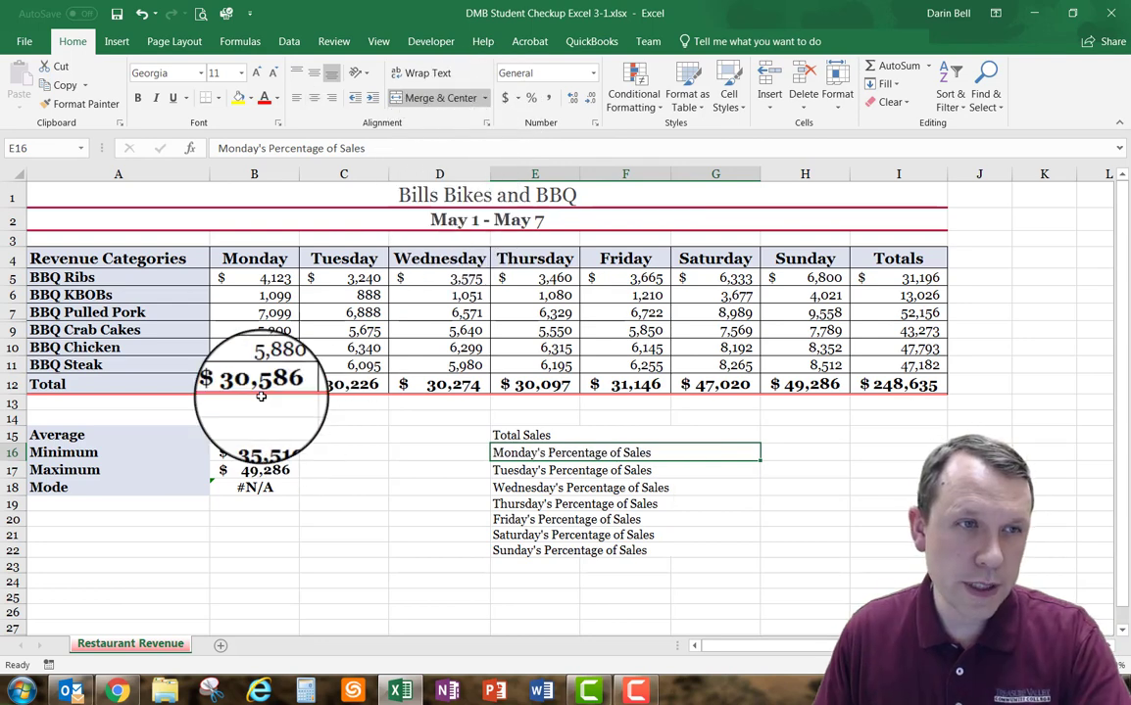
# Step: Copy the formatting of the Average label in A15 onto the sales label block E15:G22
pyautogui.click(88, 435)
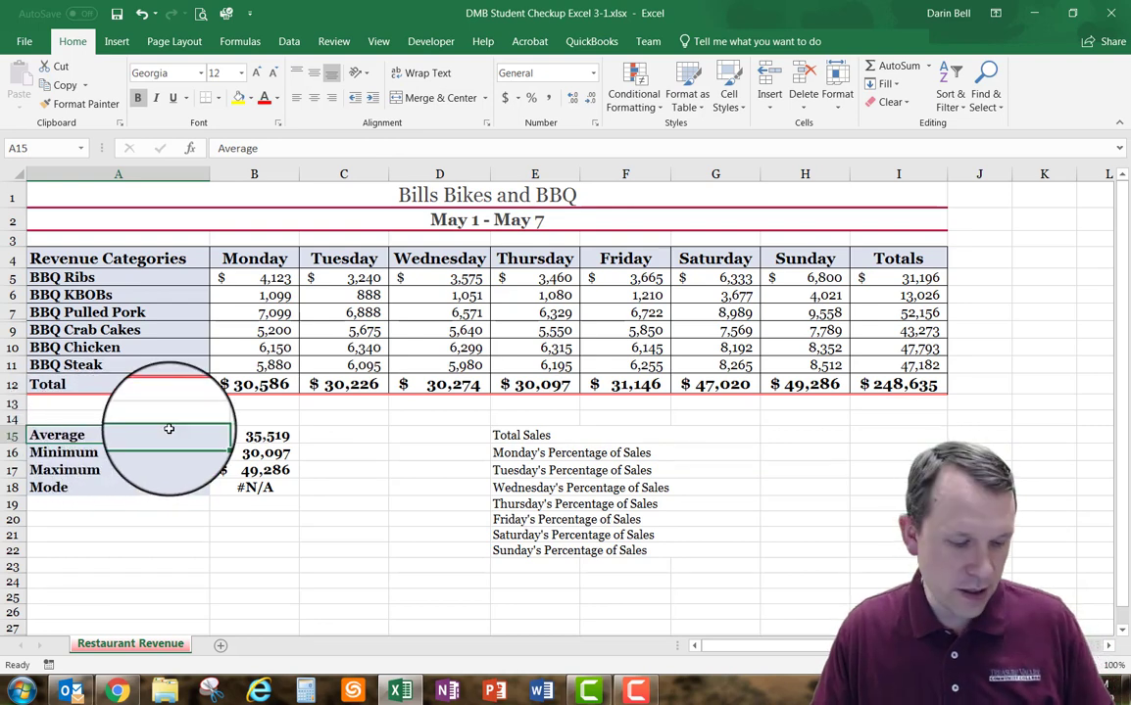
pyautogui.keyDown('ctrl'); pyautogui.scroll(1, 169, 428); pyautogui.keyUp('ctrl')
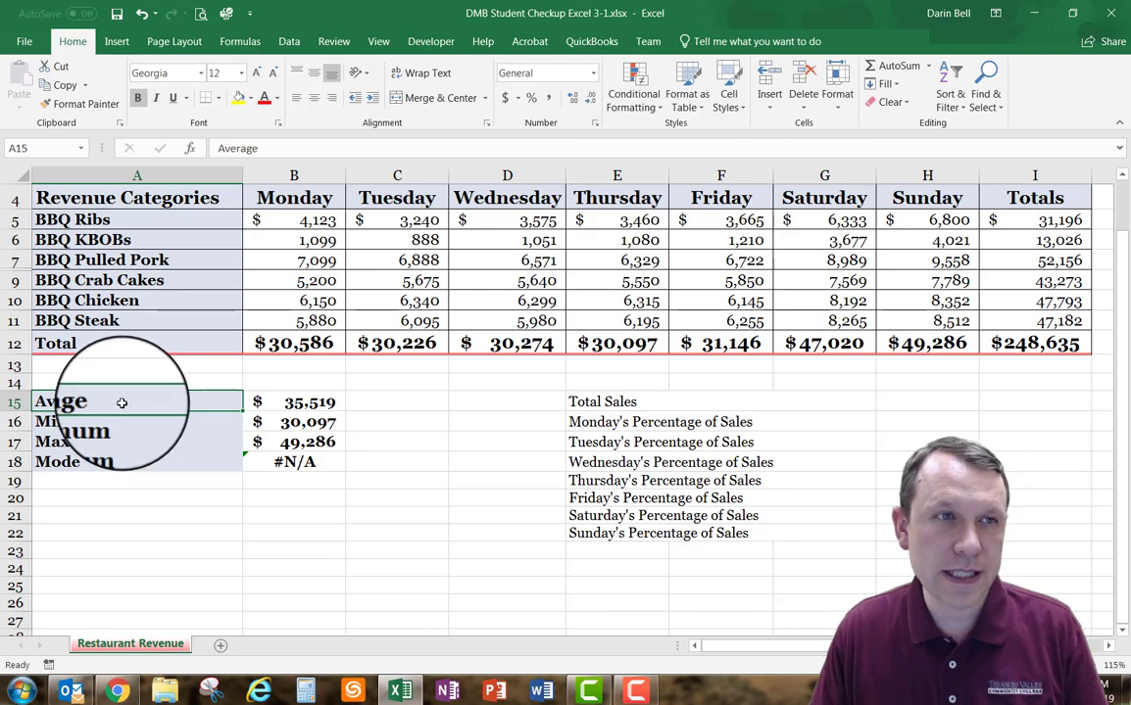
pyautogui.click(94, 105)
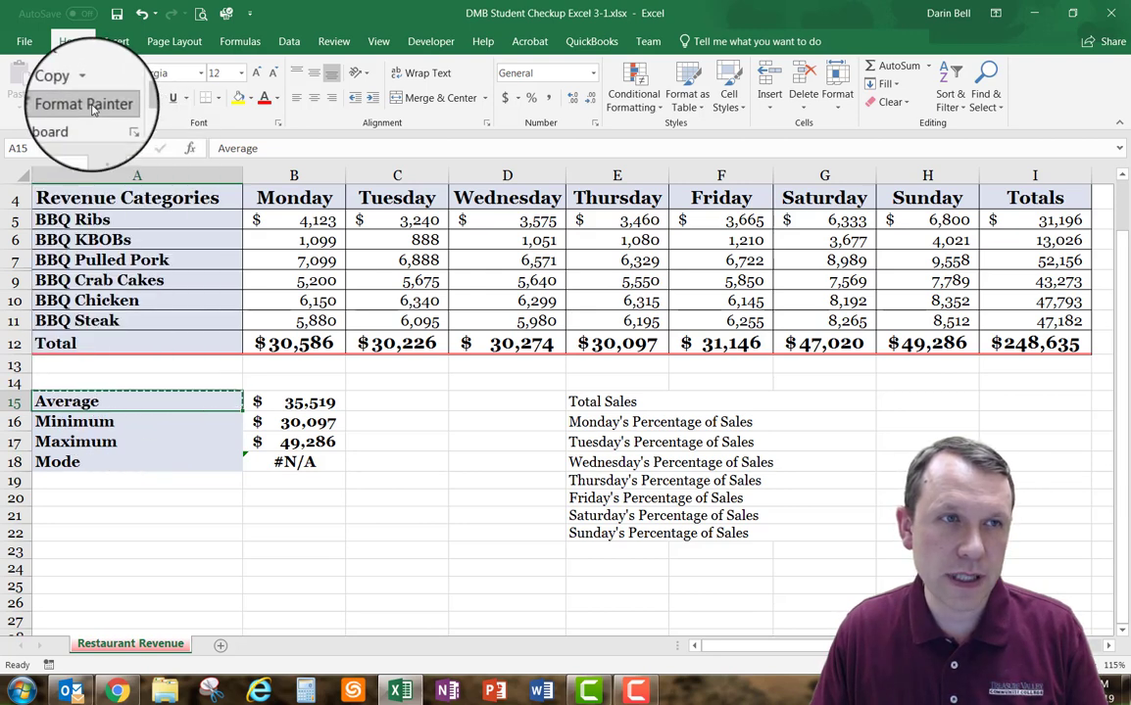
pyautogui.click(588, 404)
pyautogui.moveTo(615, 426); pyautogui.dragTo(645, 541)
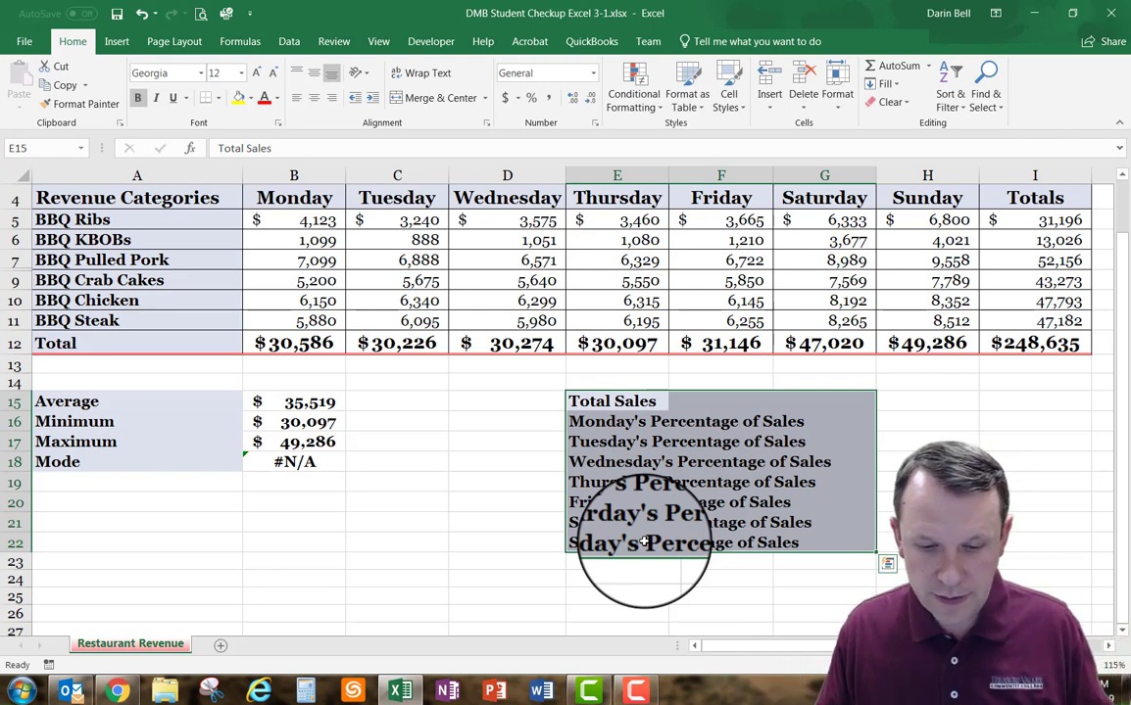
# Step: Change the weekday labels in E16:E22 to end in "Percentage of Total Sales"
pyautogui.click(745, 412)
pyautogui.click(603, 423)
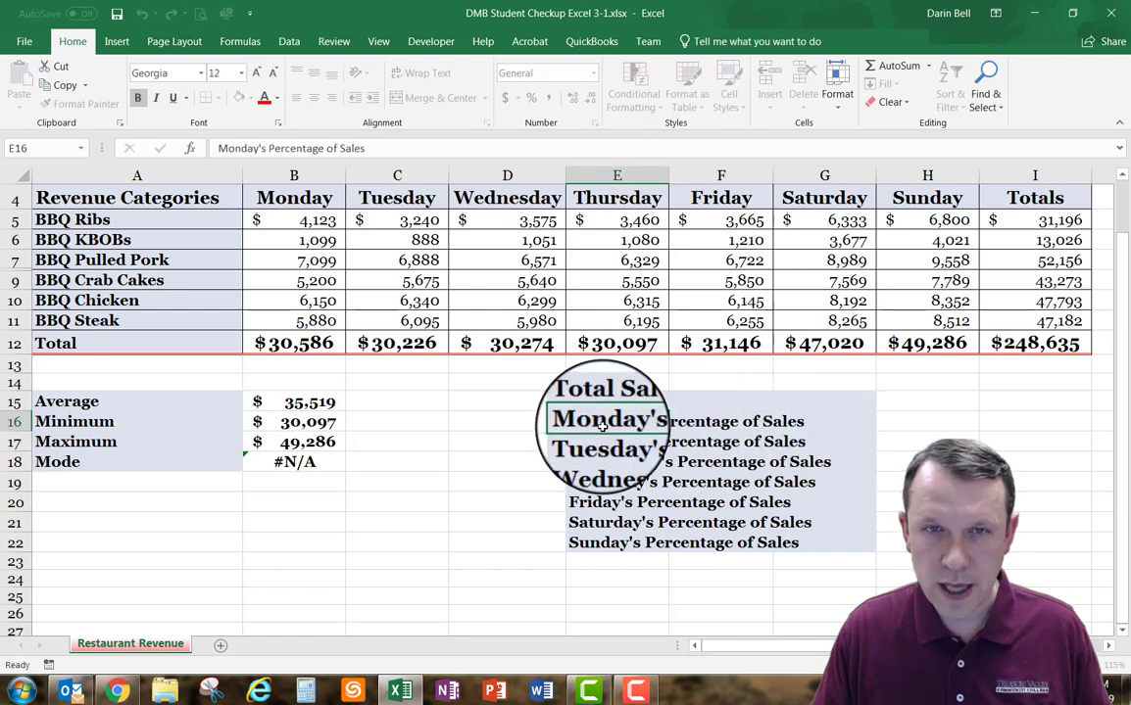
pyautogui.press('F2')
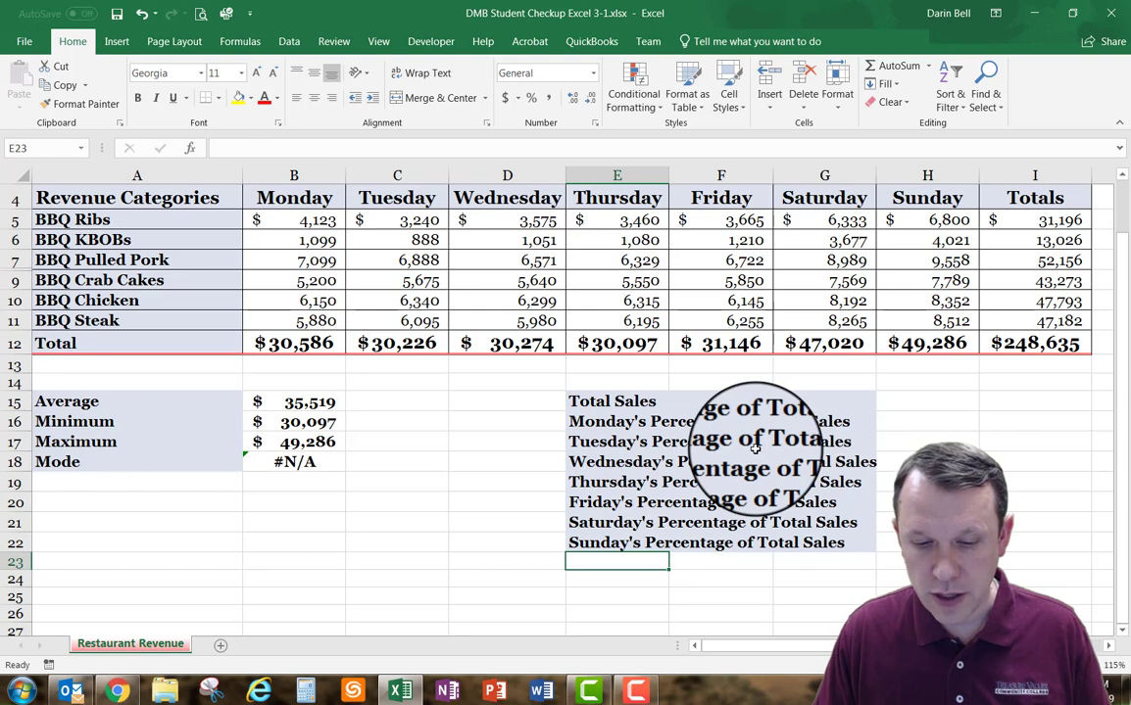
pyautogui.click(933, 397)
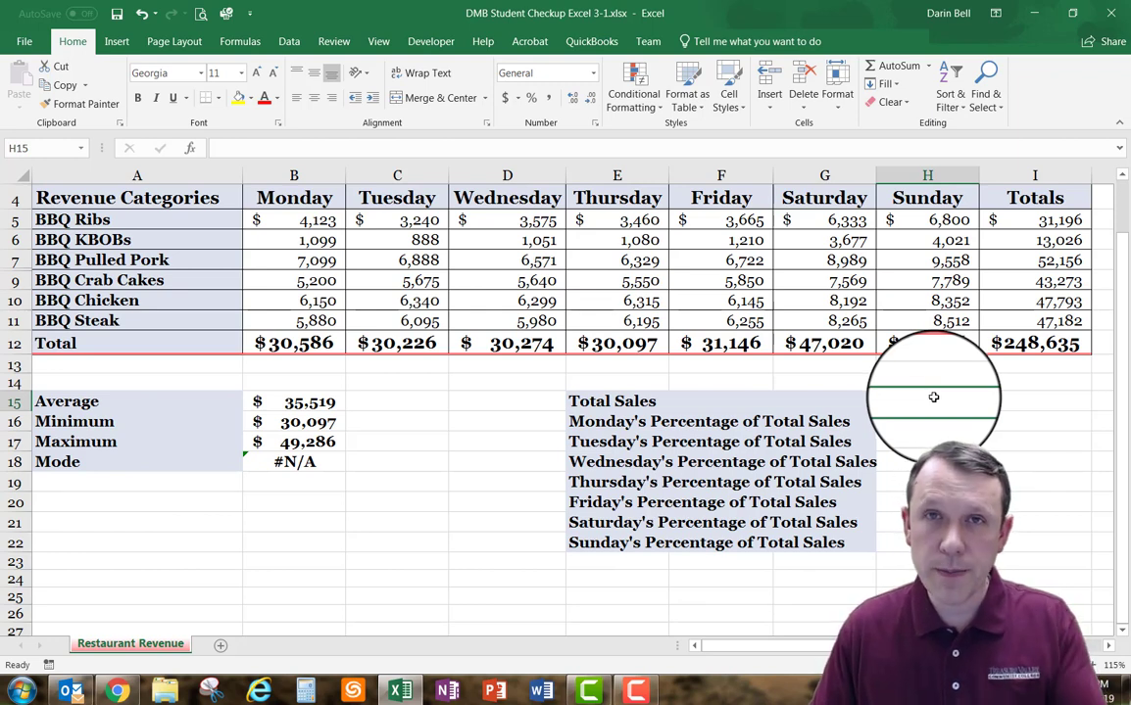
pyautogui.click(1060, 335)
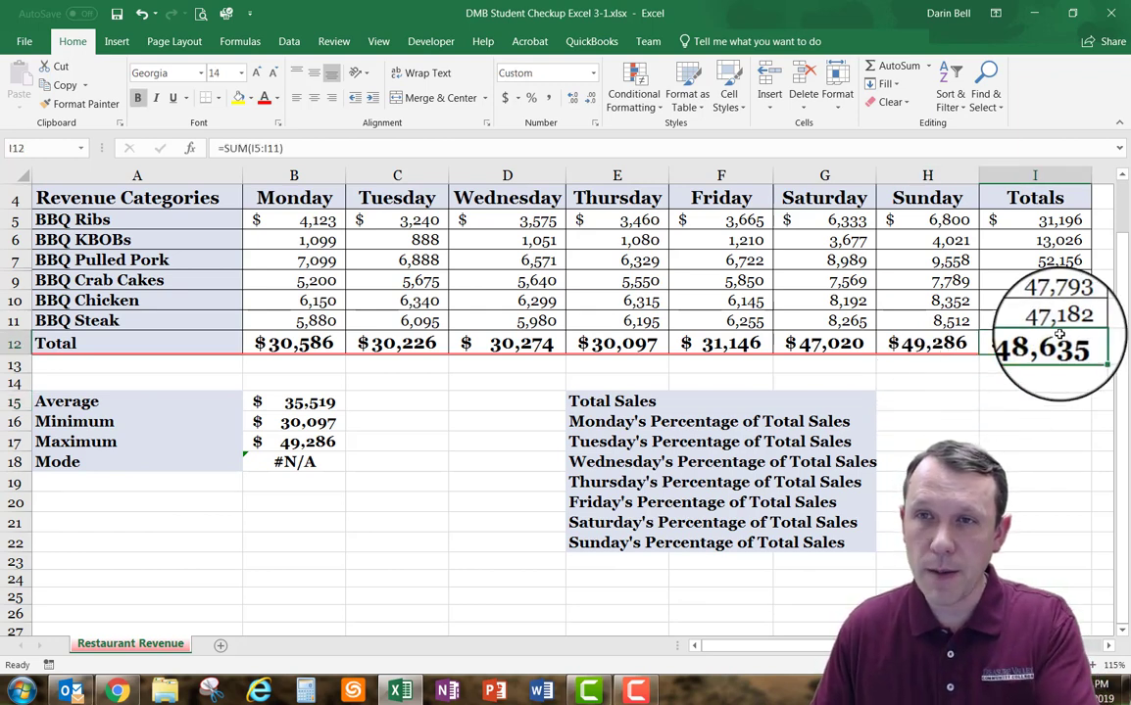
pyautogui.click(929, 401)
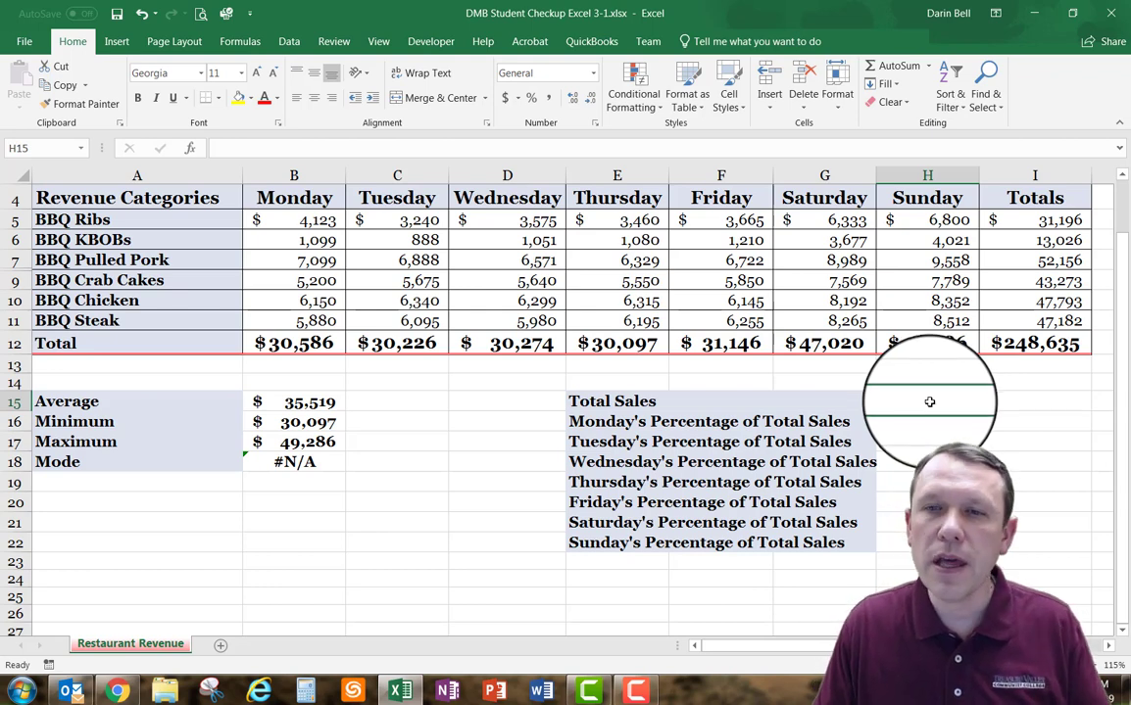
pyautogui.moveTo(929, 401); pyautogui.dragTo(929, 461)
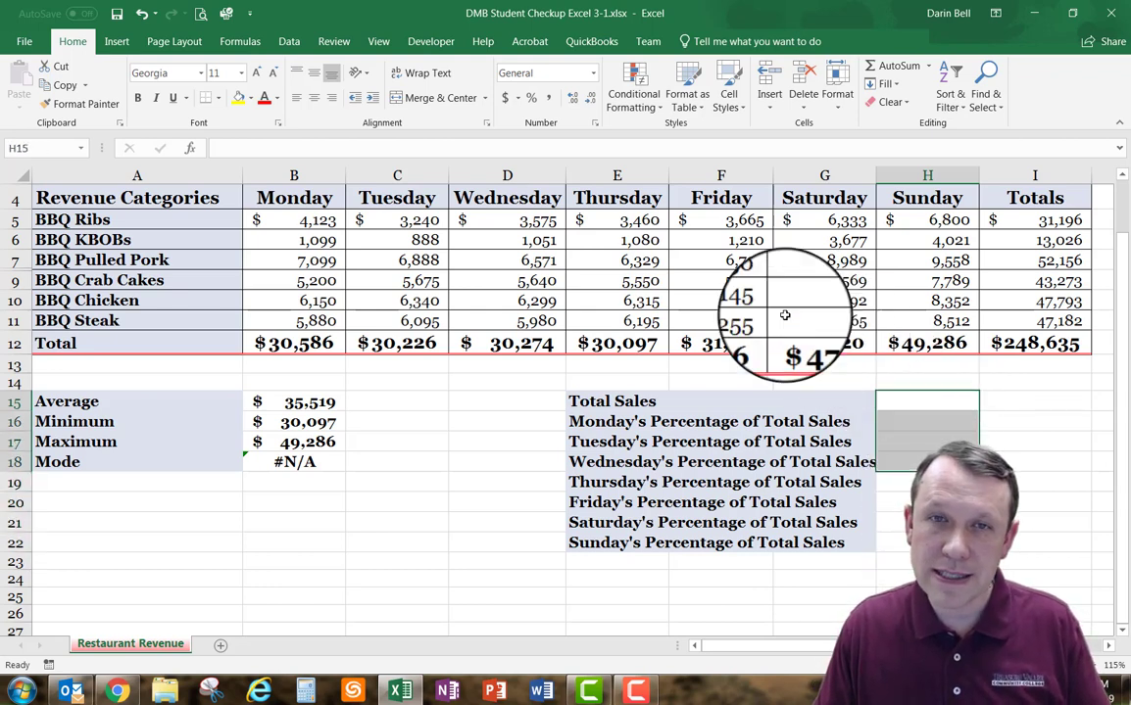
pyautogui.moveTo(307, 223); pyautogui.dragTo(929, 320)
pyautogui.click(1033, 343)
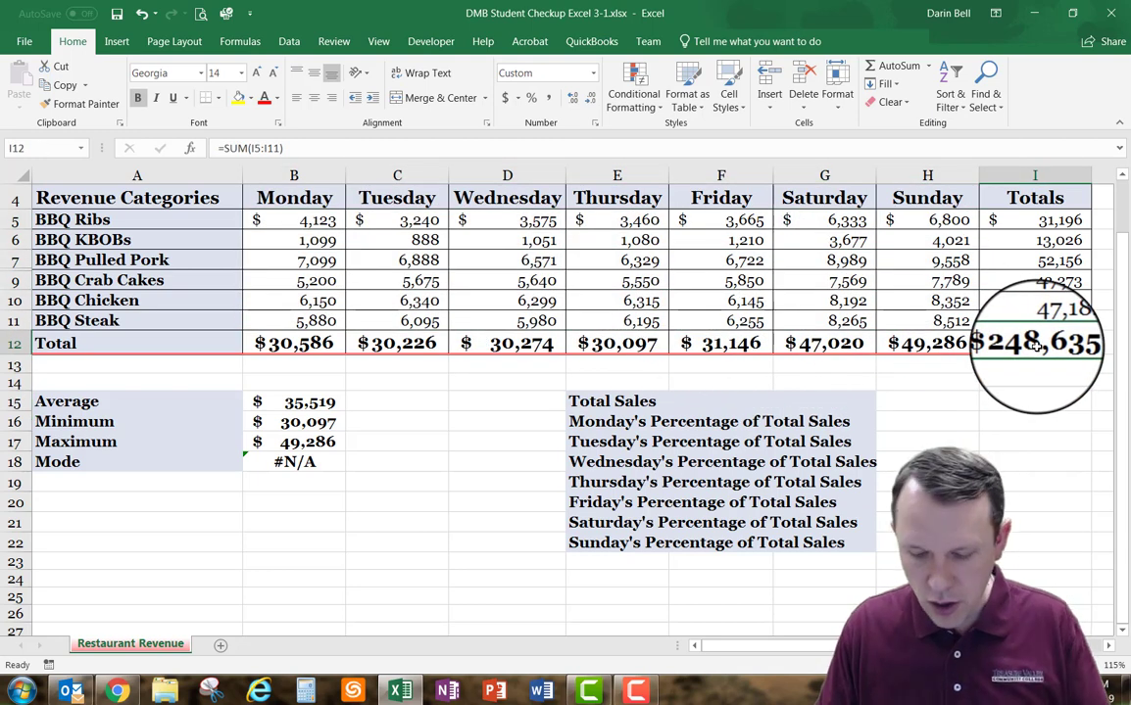
# Step: Enter the formula =I12 in H15 to link Total Sales to the grand total
pyautogui.click(919, 402)
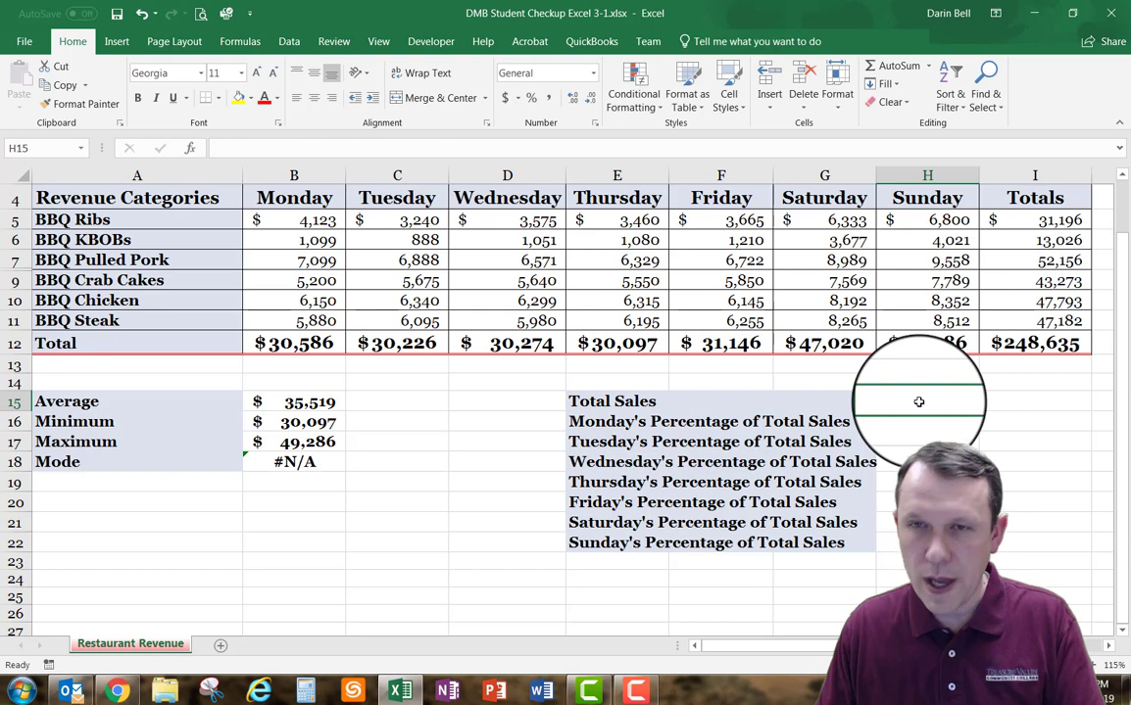
pyautogui.write('=')
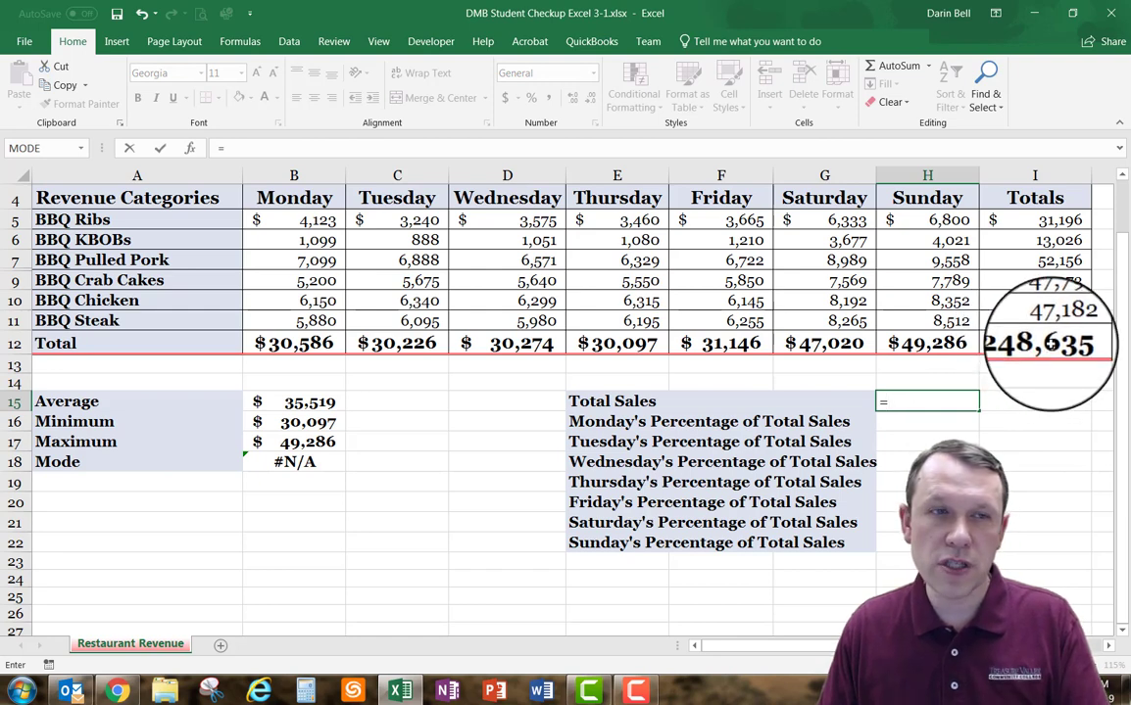
pyautogui.click(1050, 343)
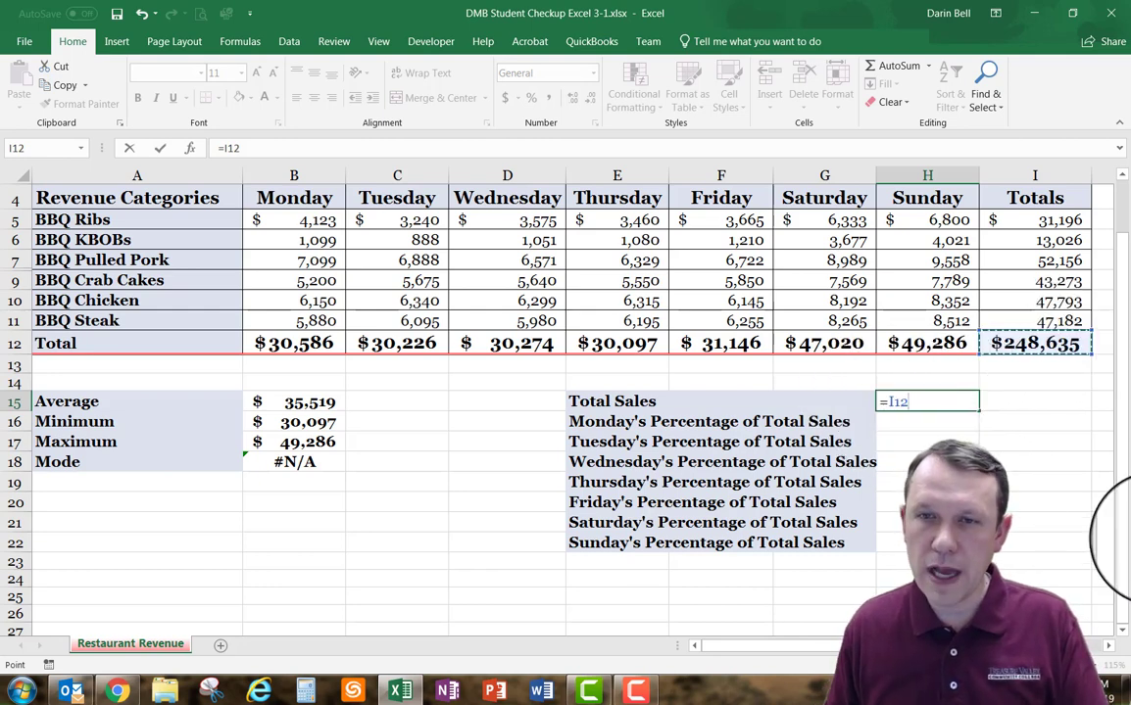
pyautogui.press('Return')
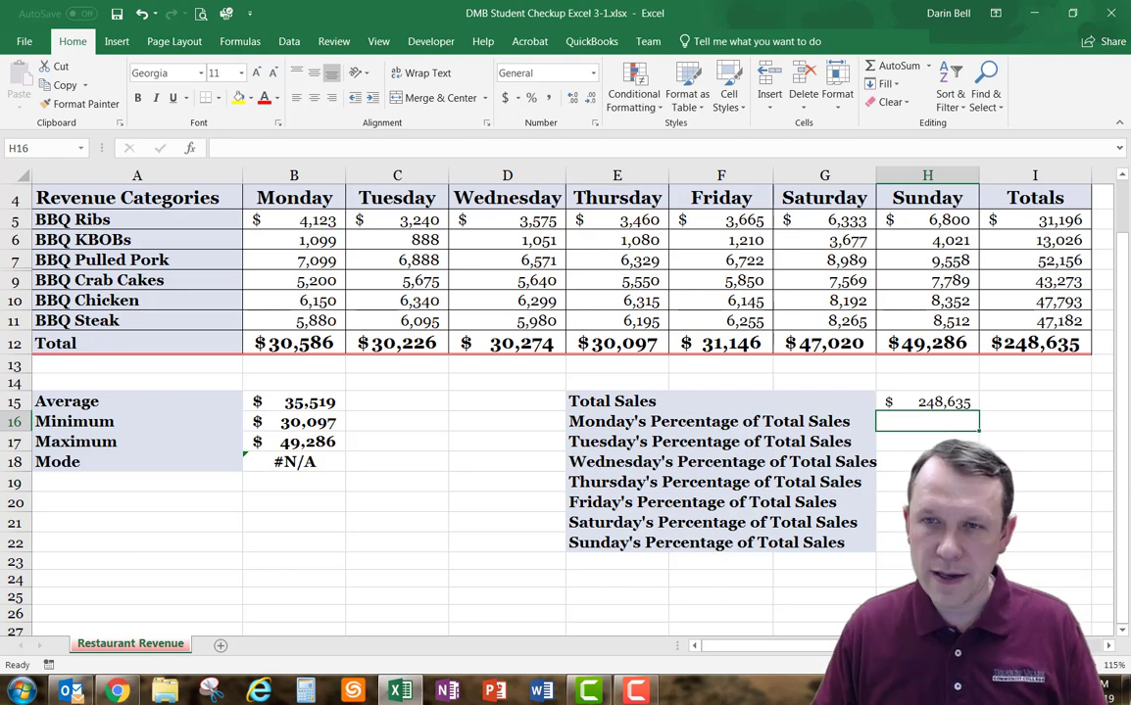
pyautogui.click(921, 398)
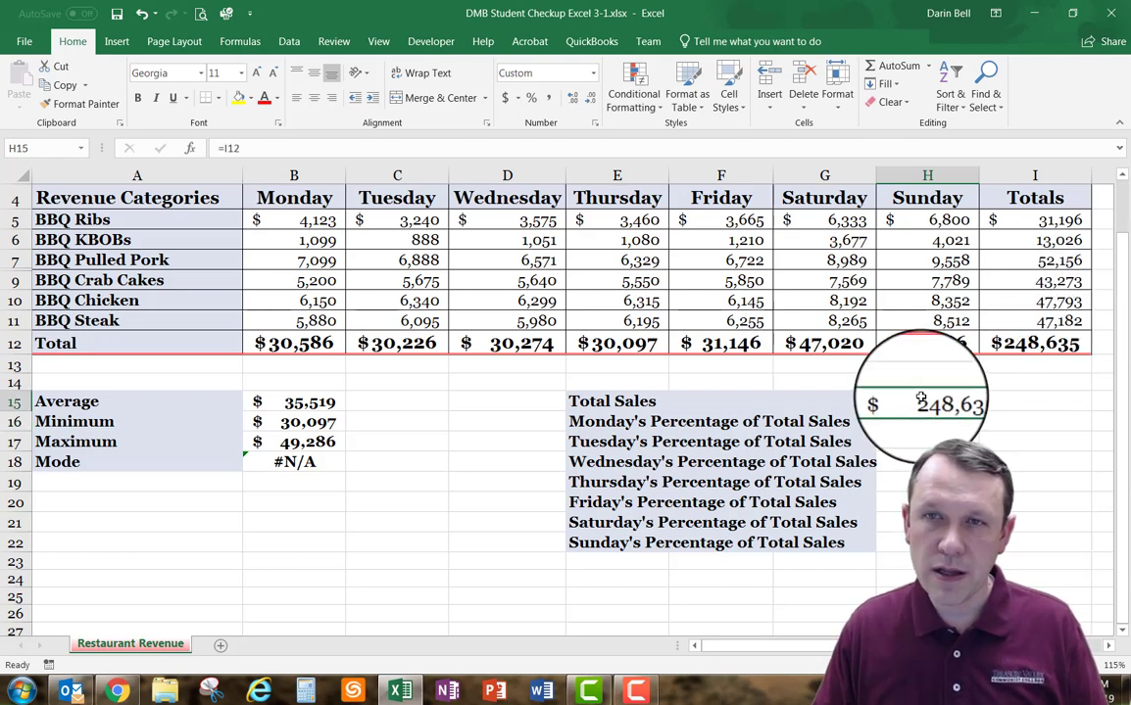
pyautogui.click(1019, 343)
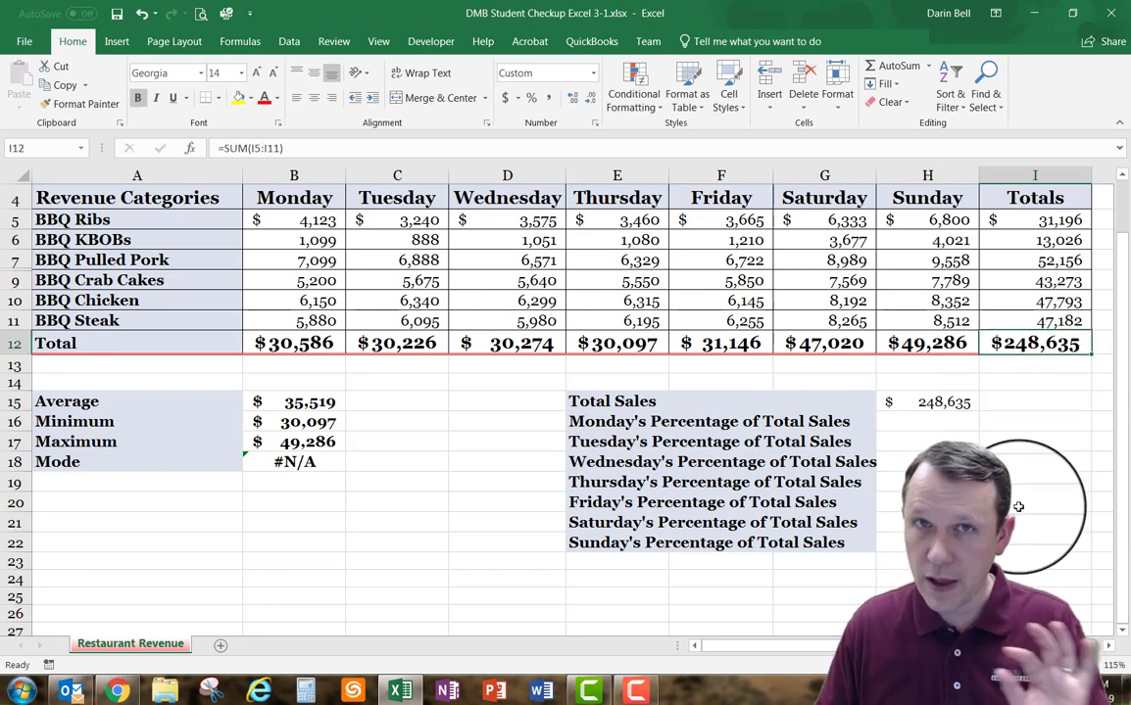
# Step: Calculate Monday's percentage of total sales in H16 with the formula =B12/H15
pyautogui.click(931, 426)
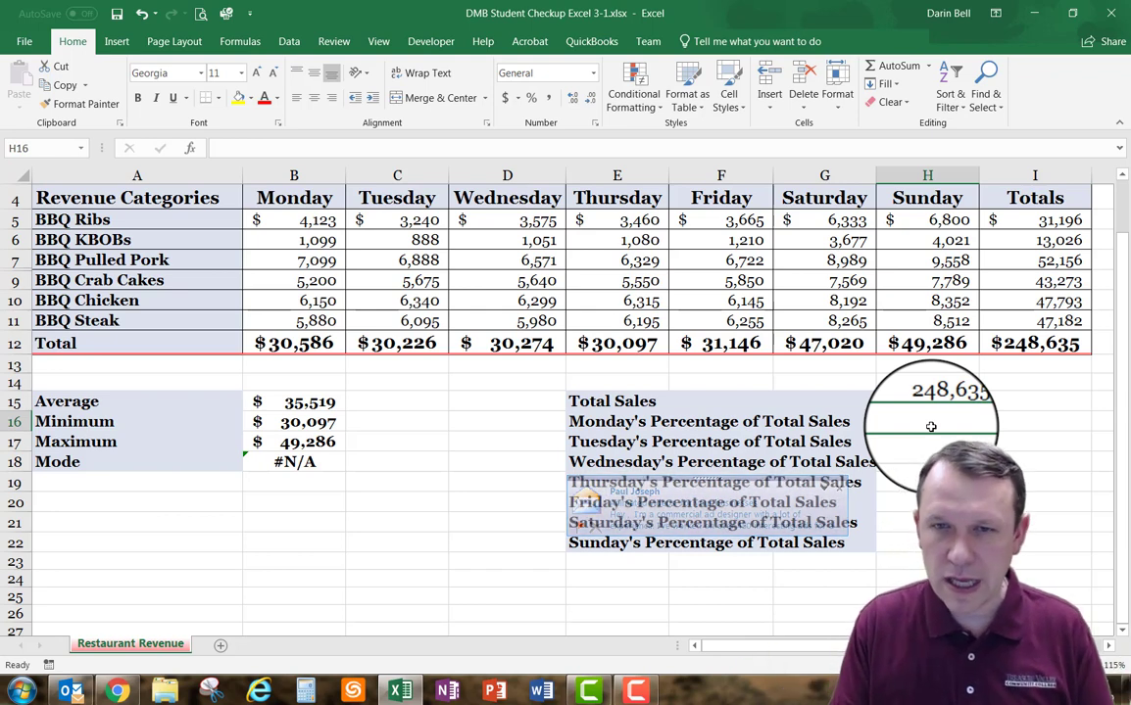
pyautogui.write('=')
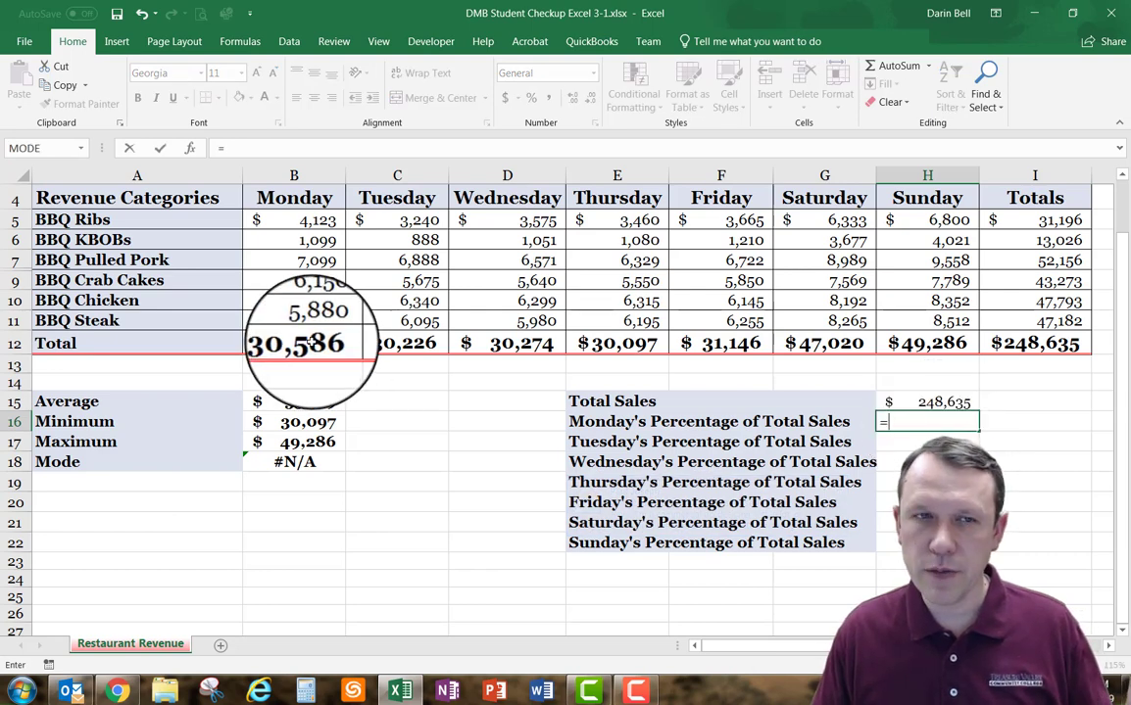
pyautogui.click(310, 341)
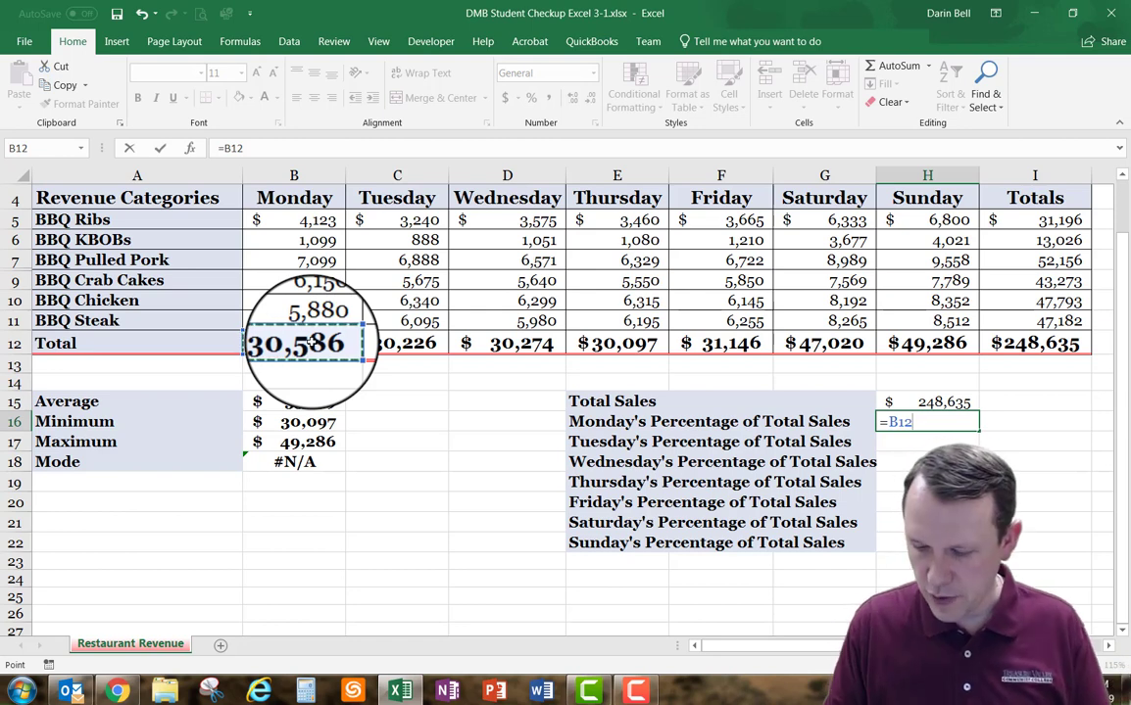
pyautogui.write('/')
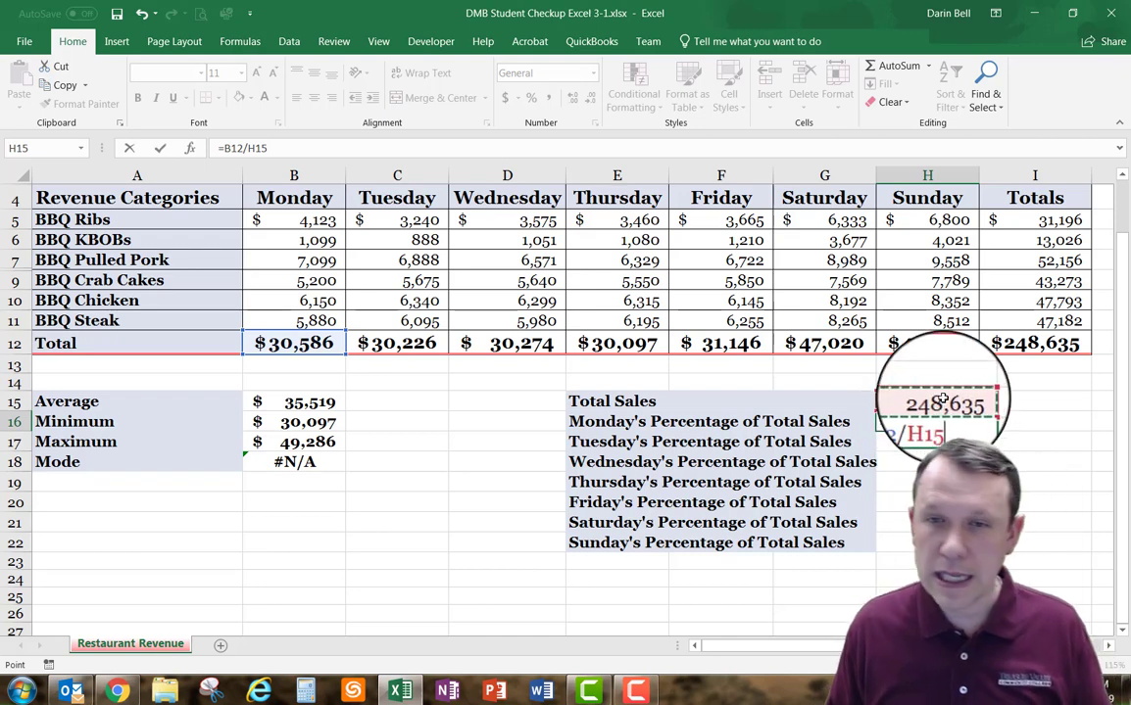
pyautogui.press('Return')
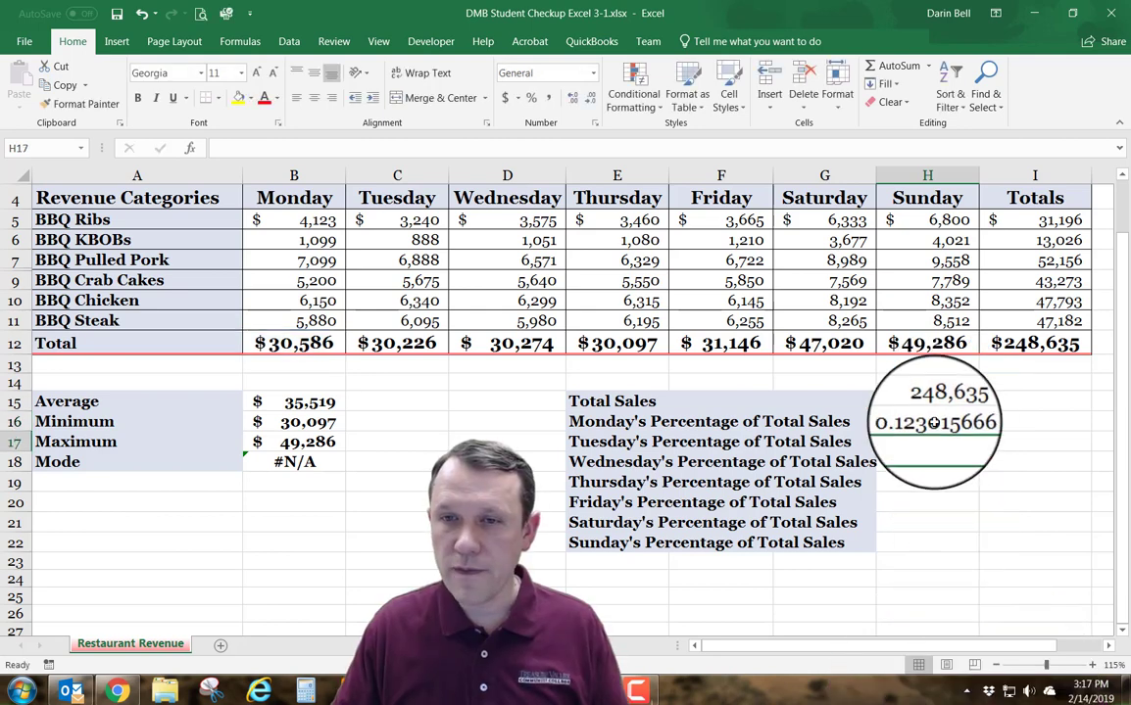
# Step: Format Monday's result in H16 as a percentage without decimals and review its formula
pyautogui.press('Up')
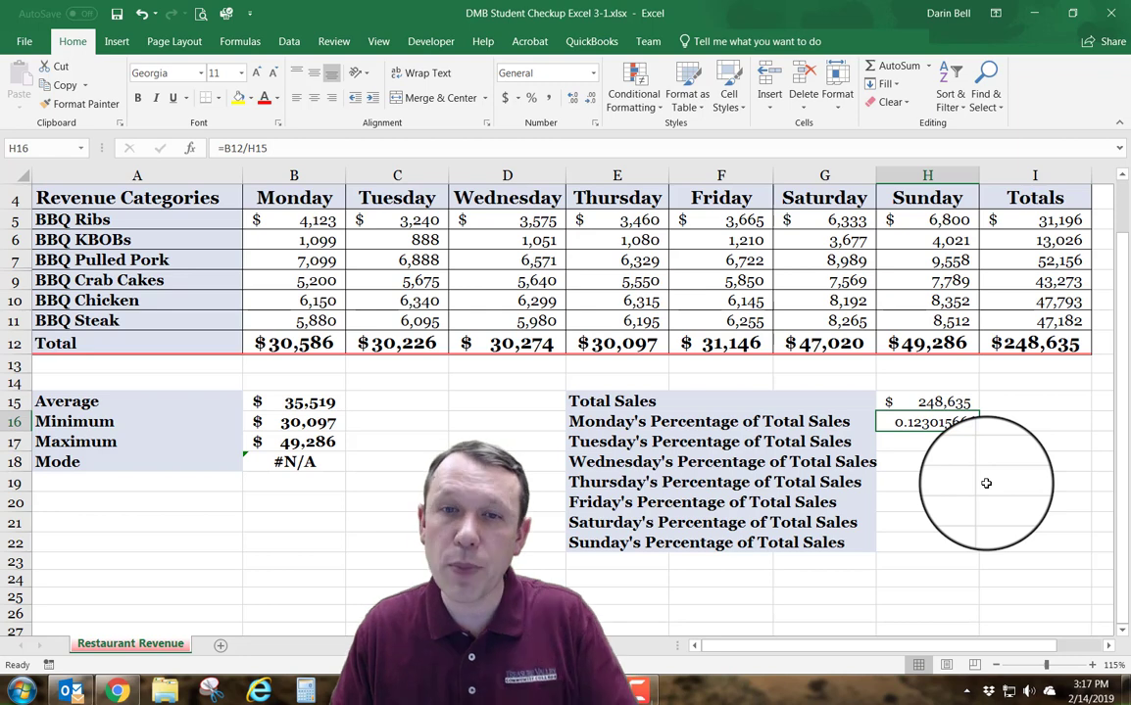
pyautogui.click(531, 99)
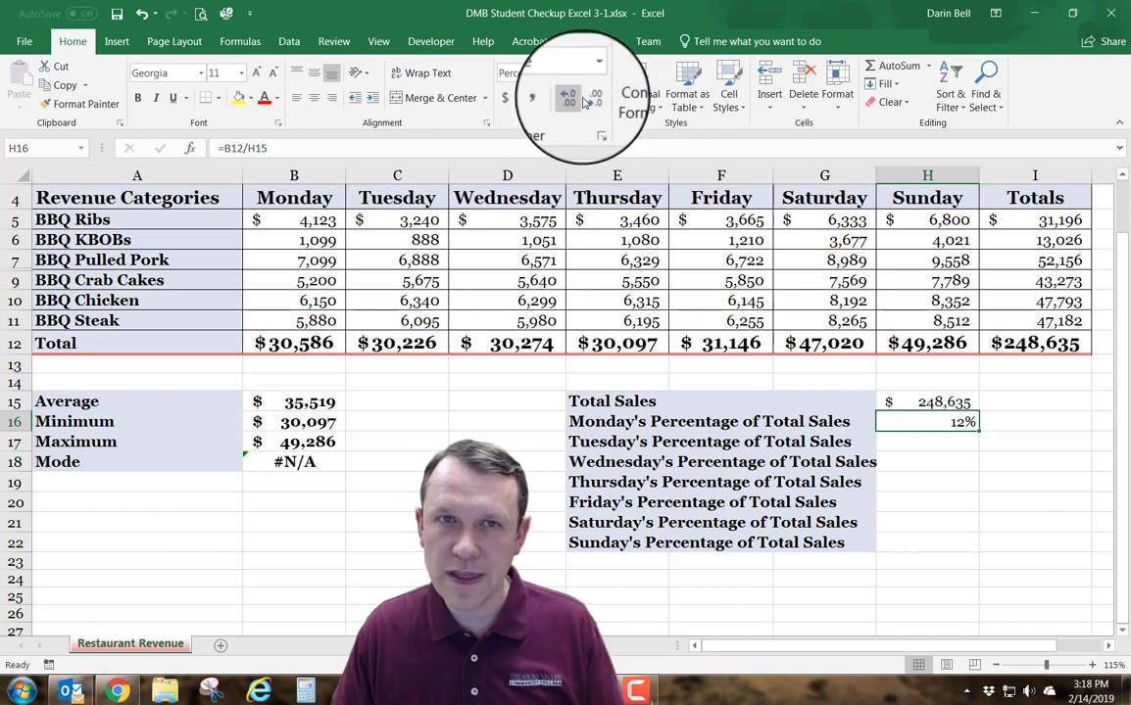
pyautogui.click(933, 446)
pyautogui.click(945, 423)
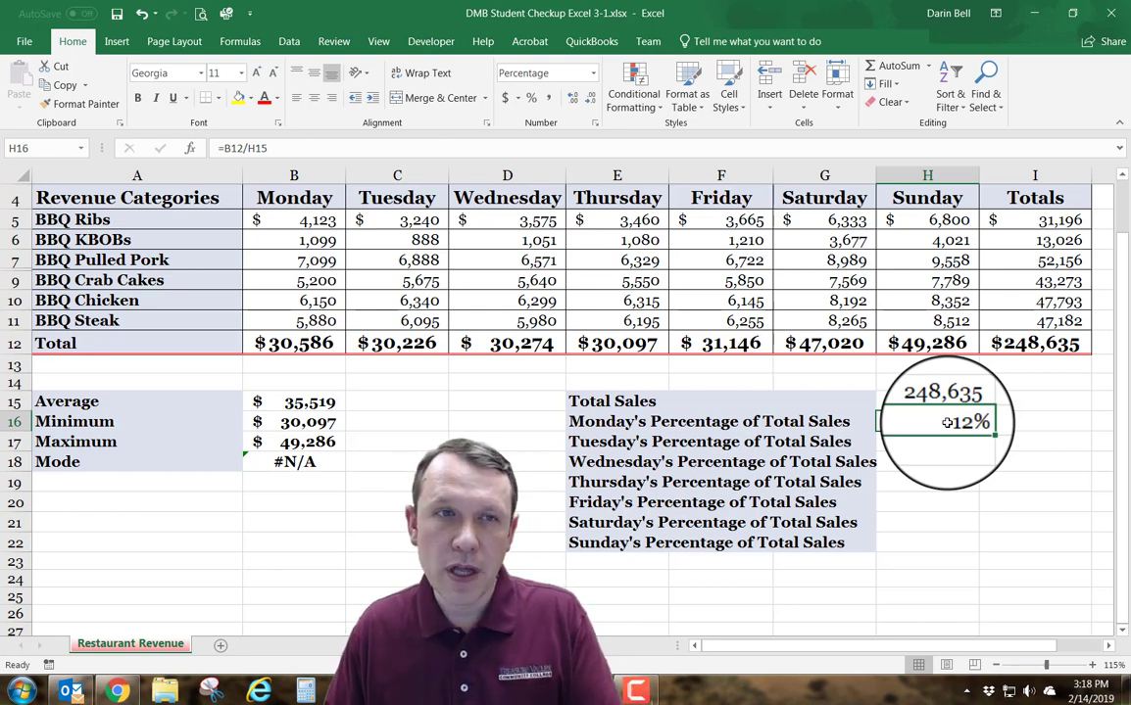
pyautogui.doubleClick(945, 422)
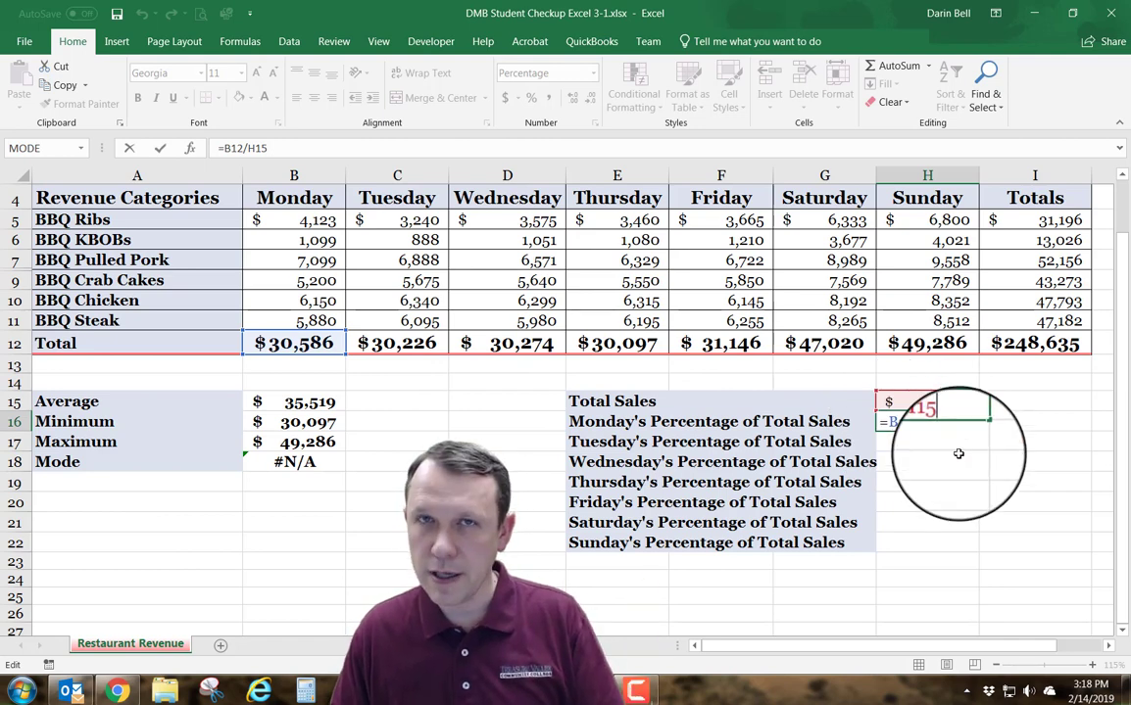
pyautogui.press('Return')
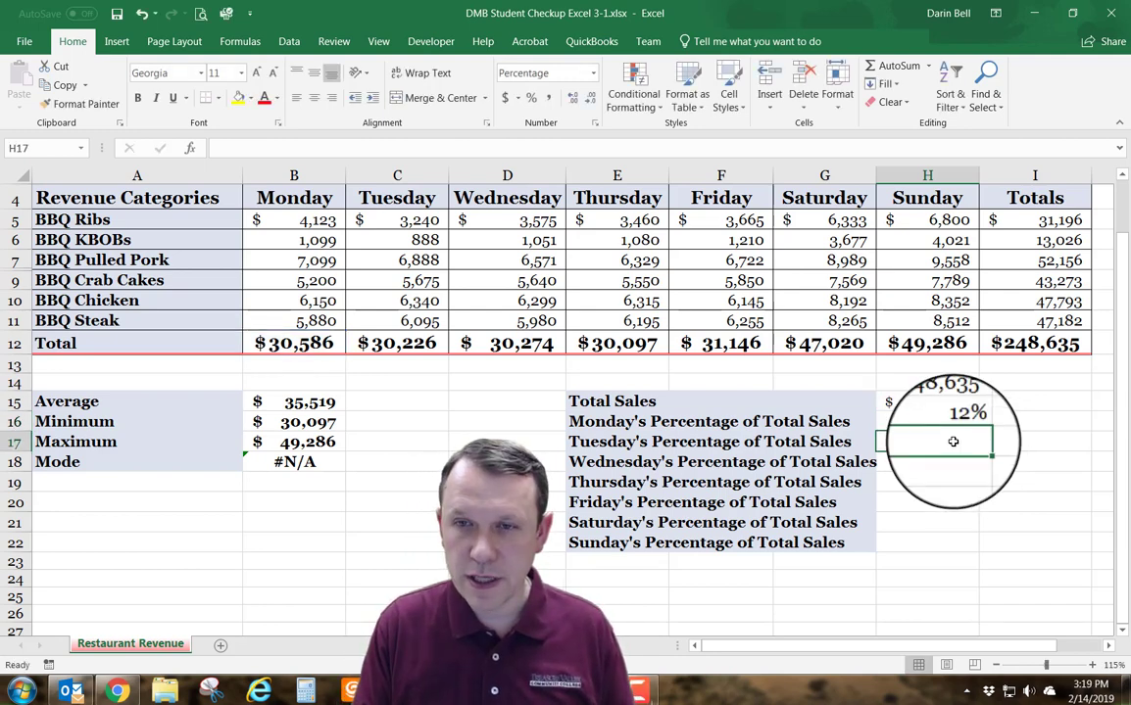
# Step: Calculate Tuesday's percentage of total sales in H17 with the formula =C12/H15
pyautogui.write('=')
pyautogui.click(397, 343)
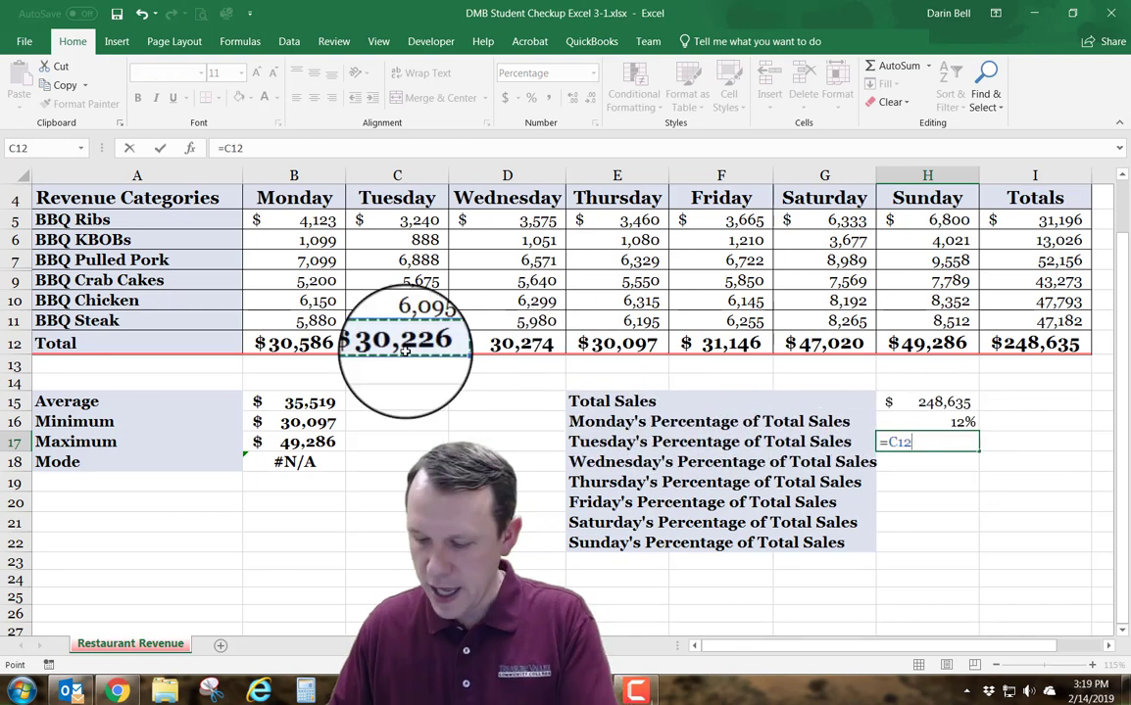
pyautogui.write('/')
pyautogui.click(927, 402)
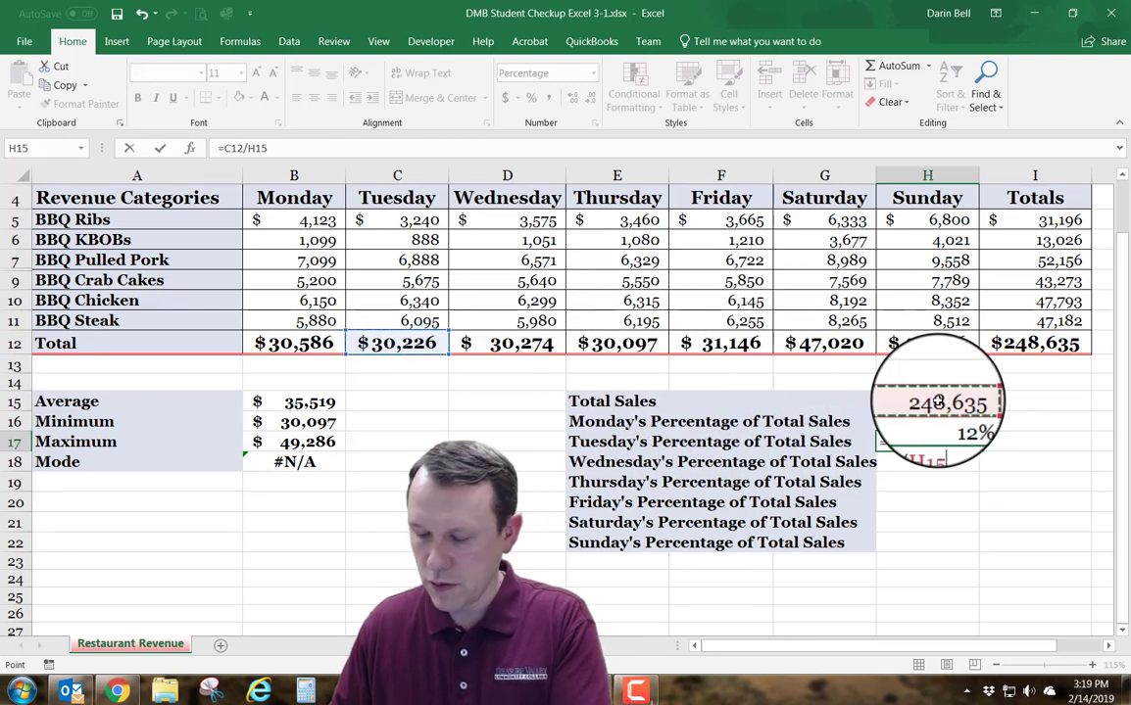
pyautogui.press('Return')
# Step: Calculate Wednesday's percentage of total sales in H18 with the formula =D12/H15
pyautogui.write('=')
pyautogui.click(517, 343)
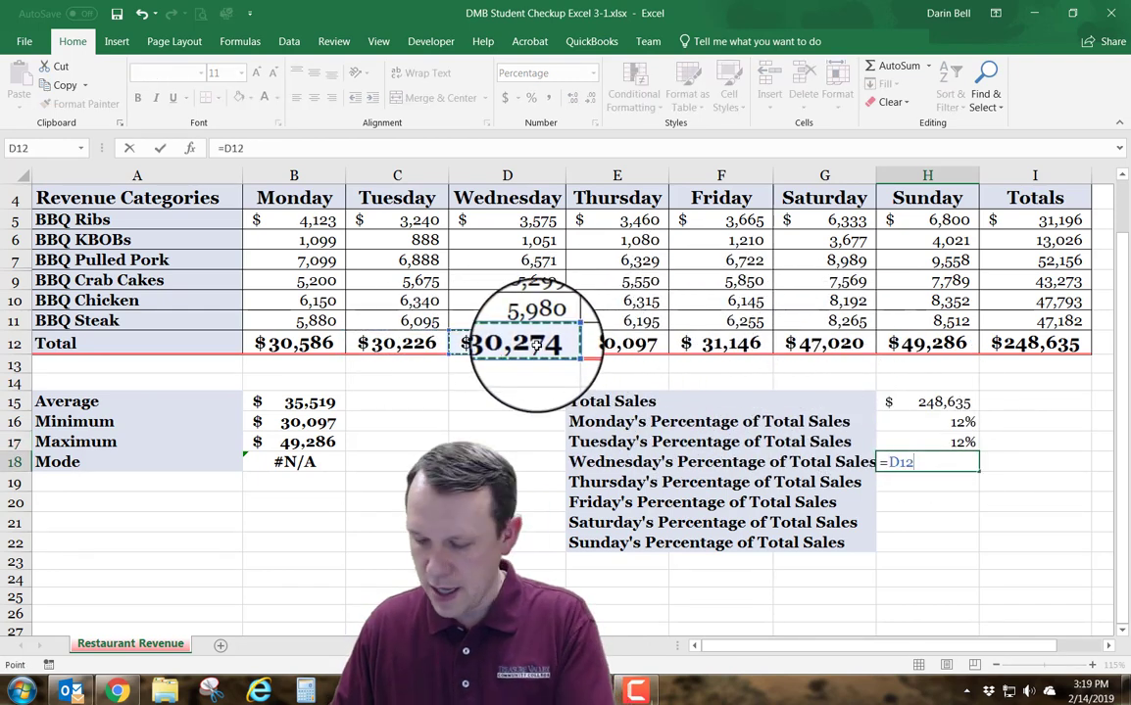
pyautogui.write('/')
pyautogui.click(941, 401)
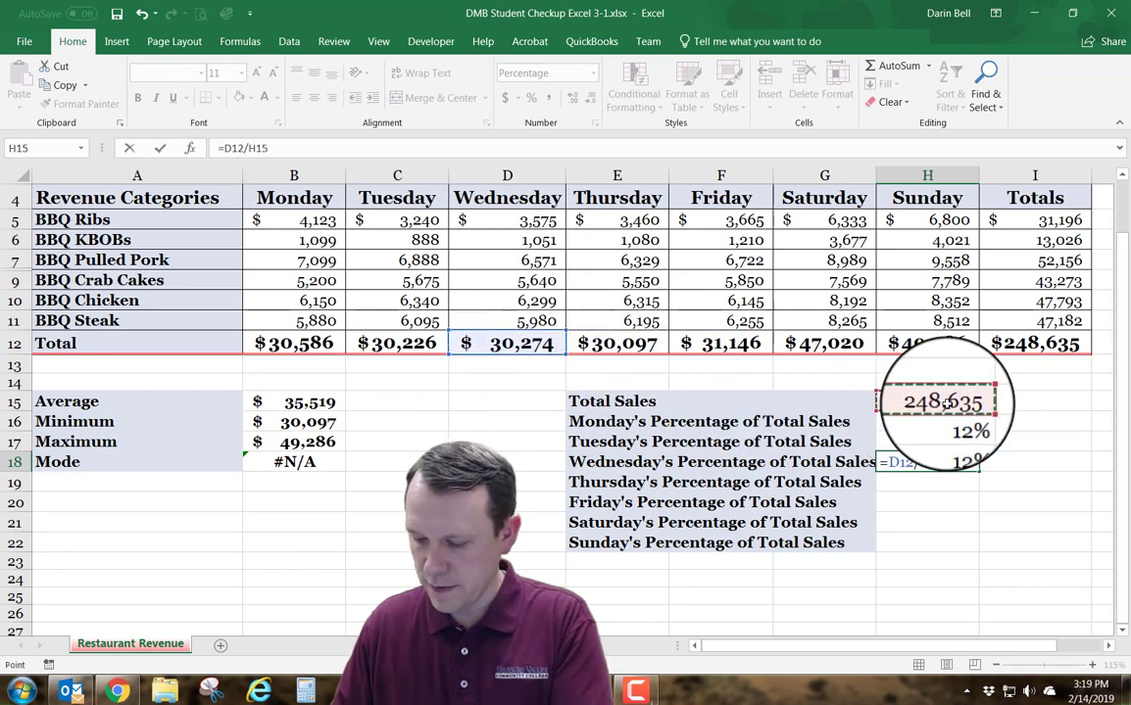
pyautogui.press('Return')
# Step: Calculate Thursday's percentage of total sales in H19 with the formula =E12/H15
pyautogui.write('=')
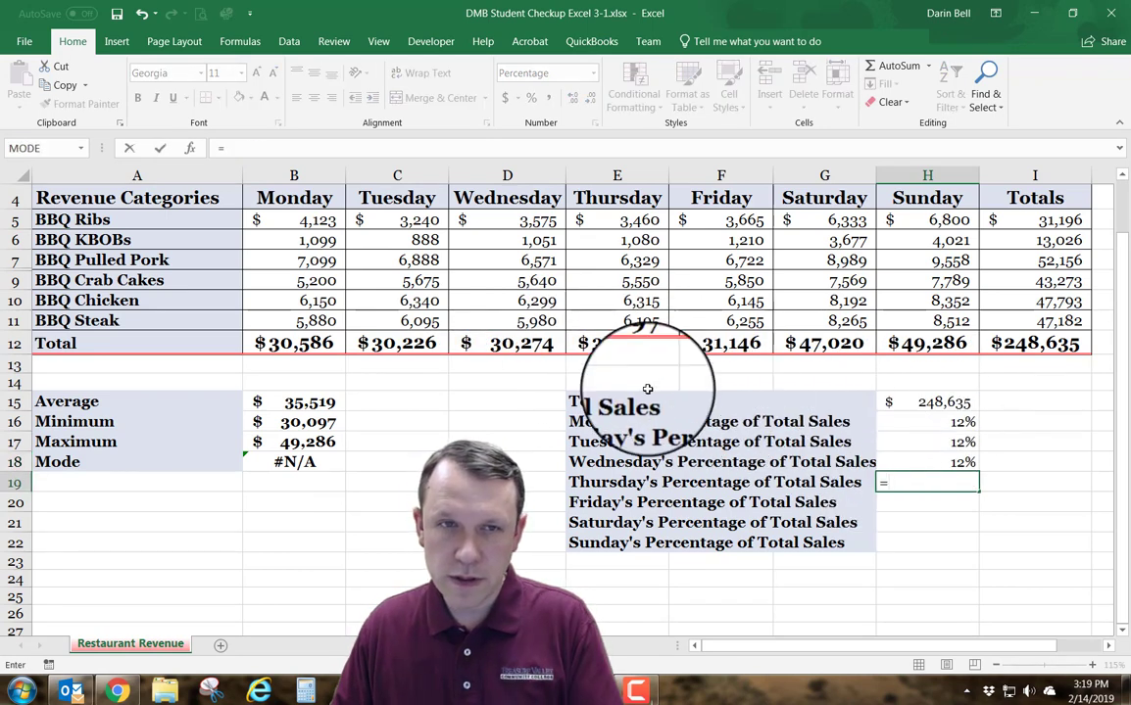
pyautogui.click(639, 343)
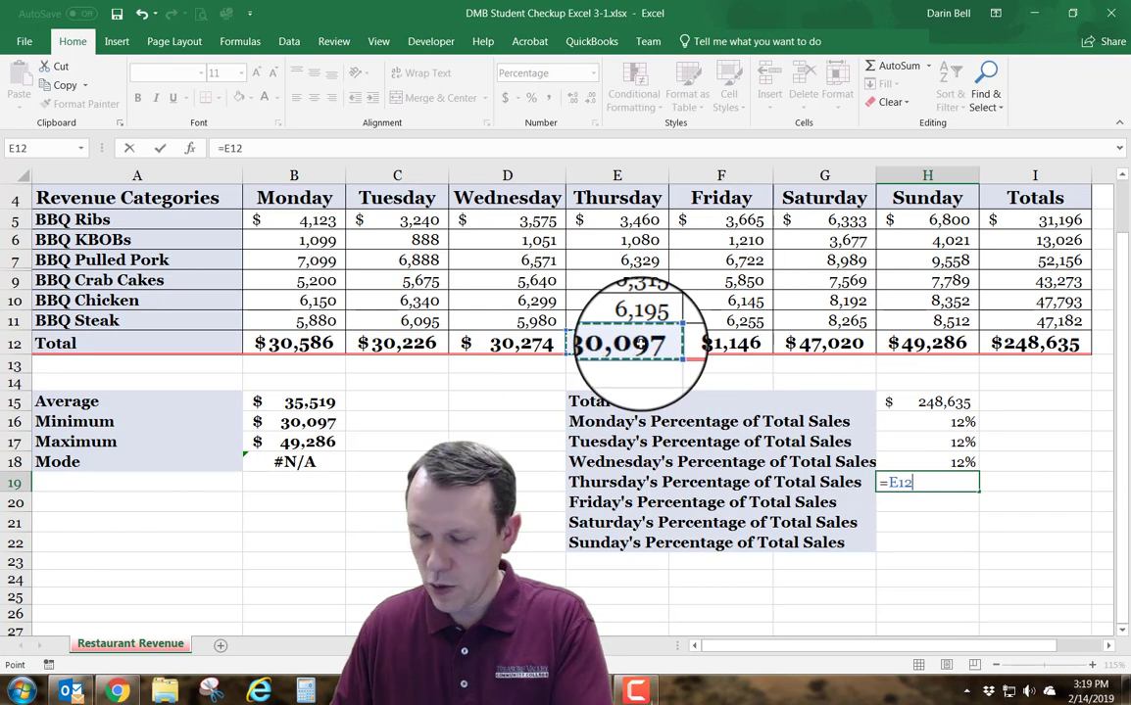
pyautogui.write('/')
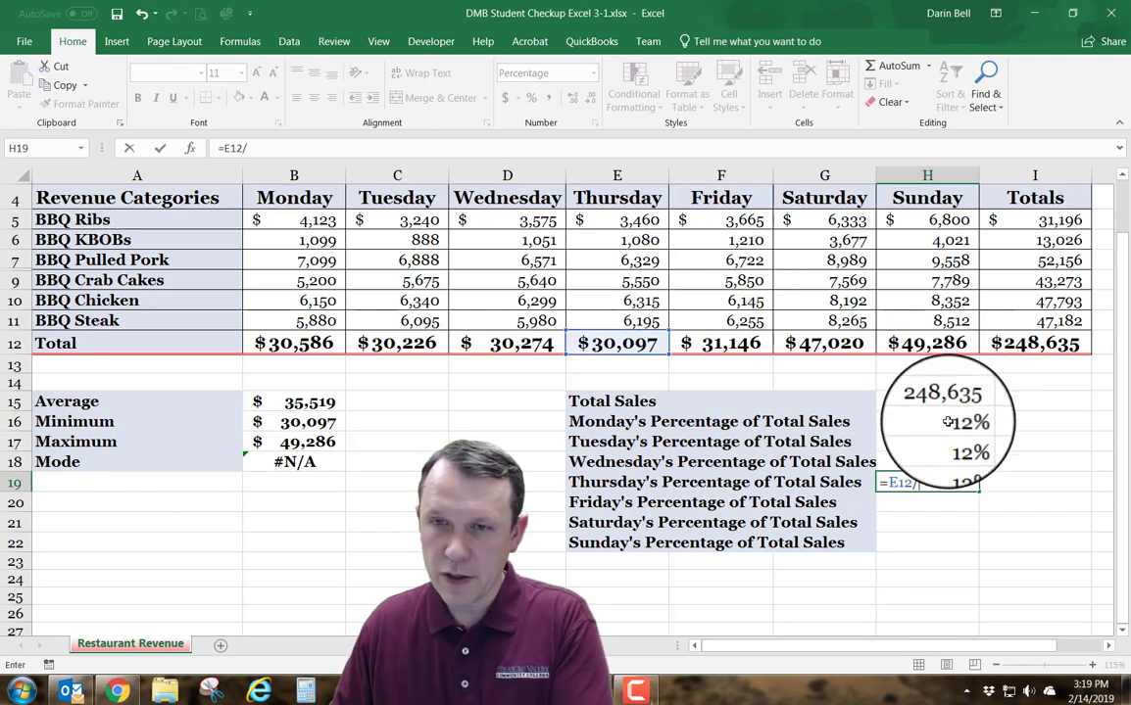
pyautogui.click(946, 402)
pyautogui.press('Return')
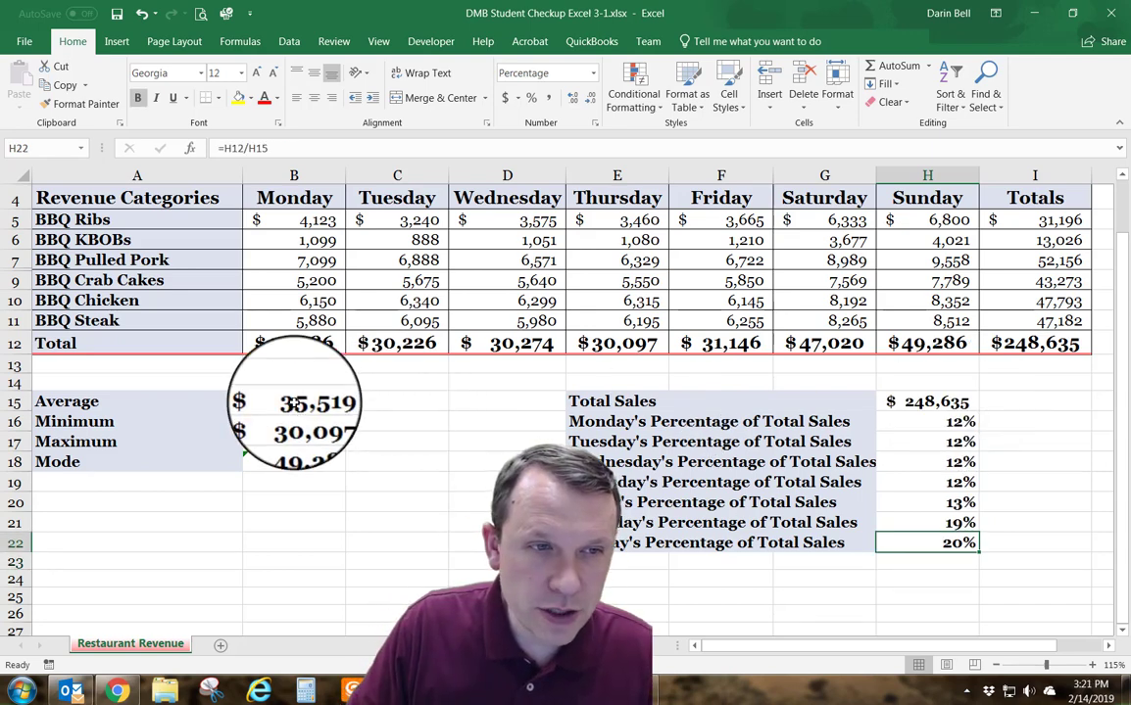
# Step: Review the cells holding the average, Total Sales and Friday's total, and the daily percentages, ending with H15:H22 selected
pyautogui.click(293, 402)
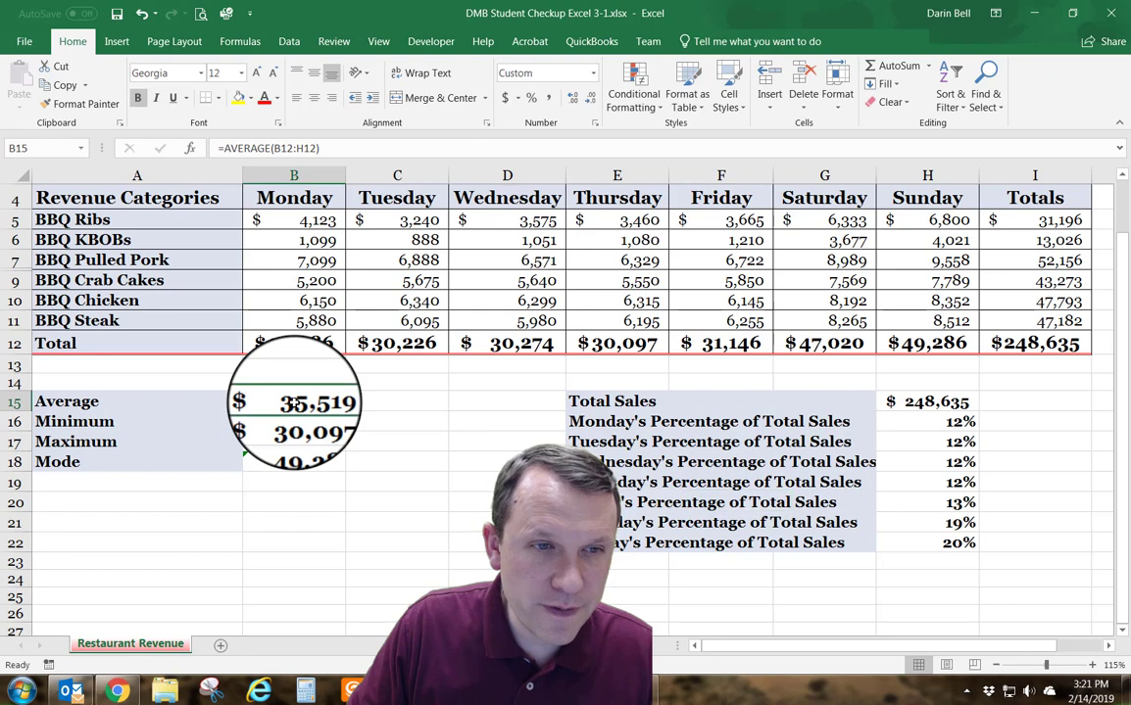
pyautogui.click(931, 402)
pyautogui.click(729, 343)
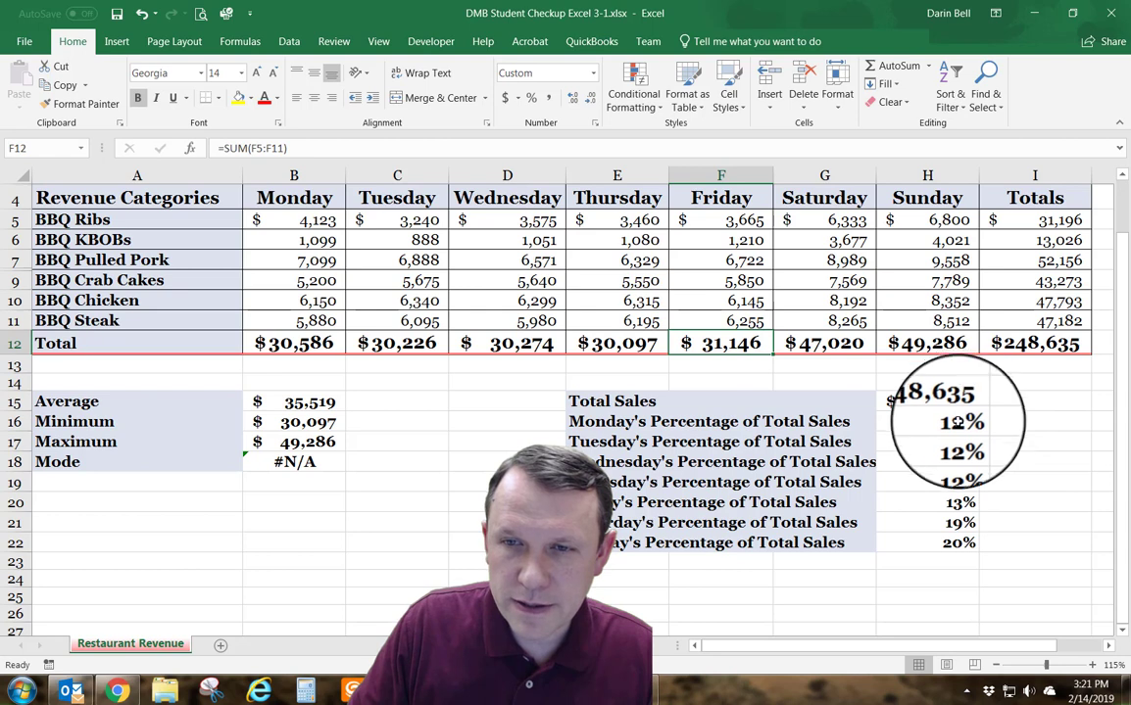
pyautogui.moveTo(956, 421); pyautogui.dragTo(958, 542)
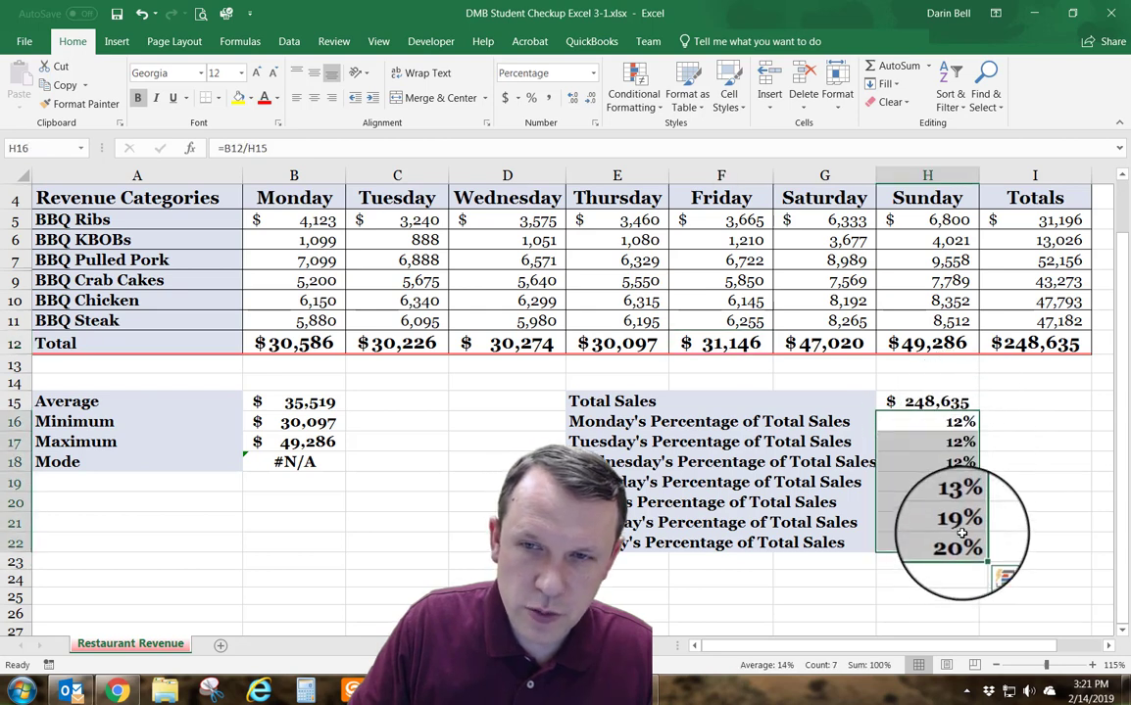
pyautogui.click(946, 402)
pyautogui.keyDown('shift'); pyautogui.click(942, 545); pyautogui.keyUp('shift')
# Step: Inspect the average formula in B15 and the cell range it references, leaving it as it is
pyautogui.click(240, 41)
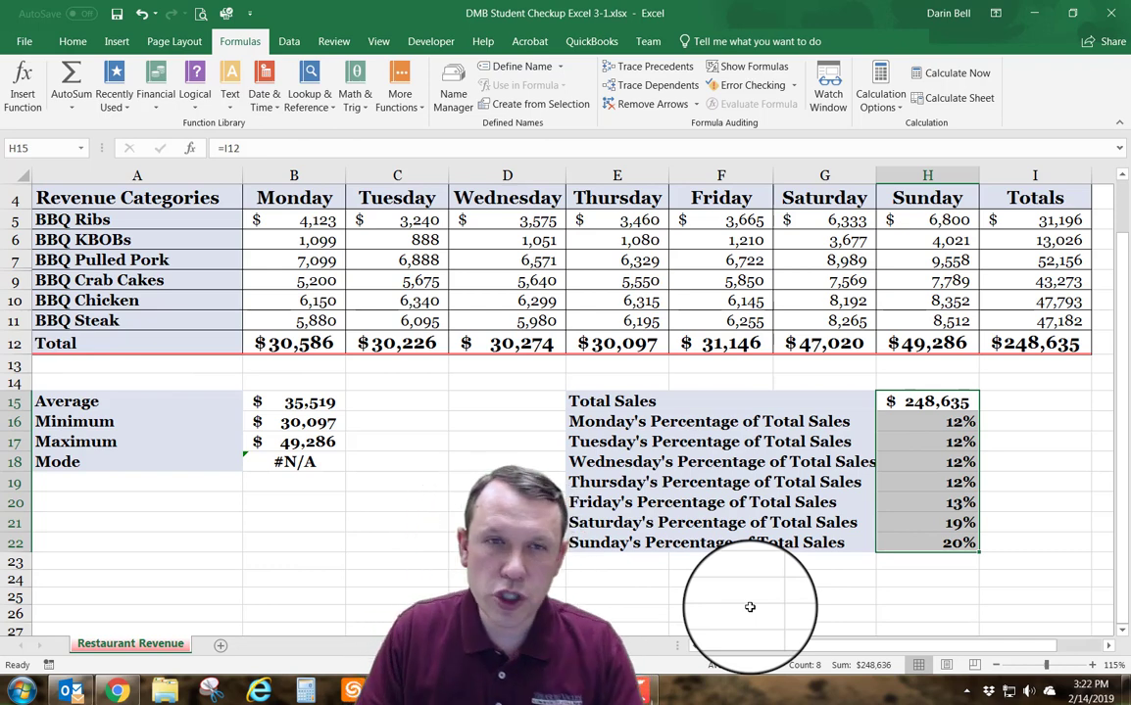
pyautogui.click(400, 421)
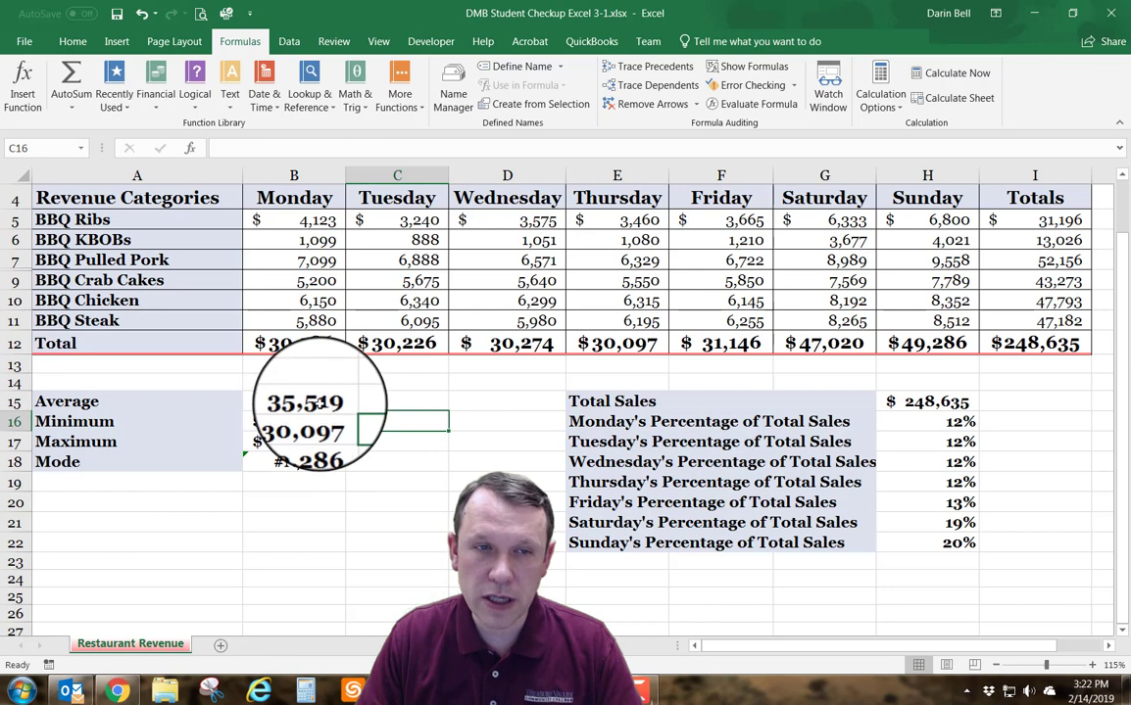
pyautogui.click(320, 403)
pyautogui.doubleClick(316, 402)
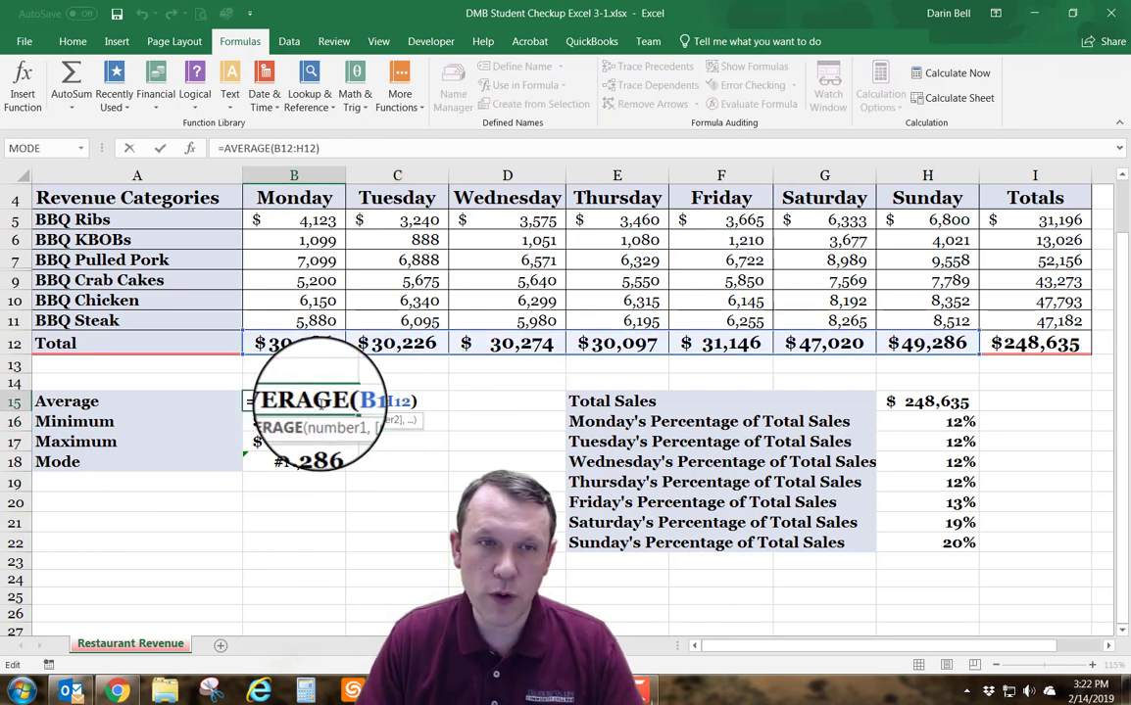
pyautogui.press('Return')
pyautogui.click(439, 403)
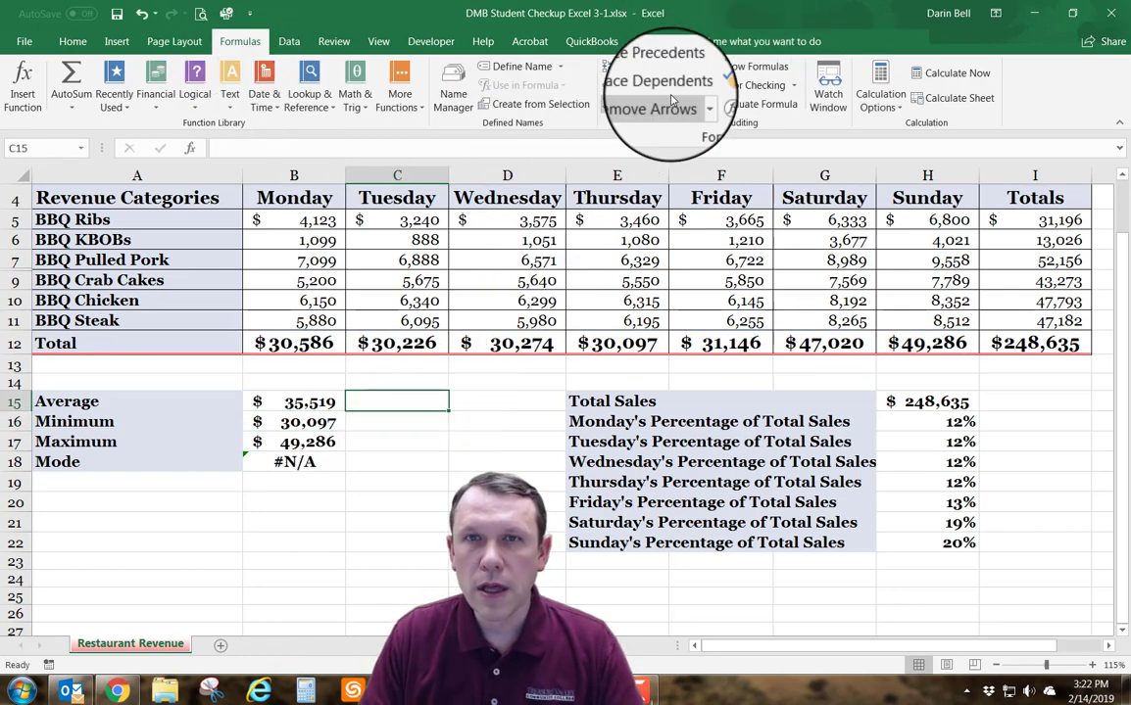
# Step: Show all formulas in the worksheet to check them, and return to displaying the calculated results
pyautogui.click(753, 68)
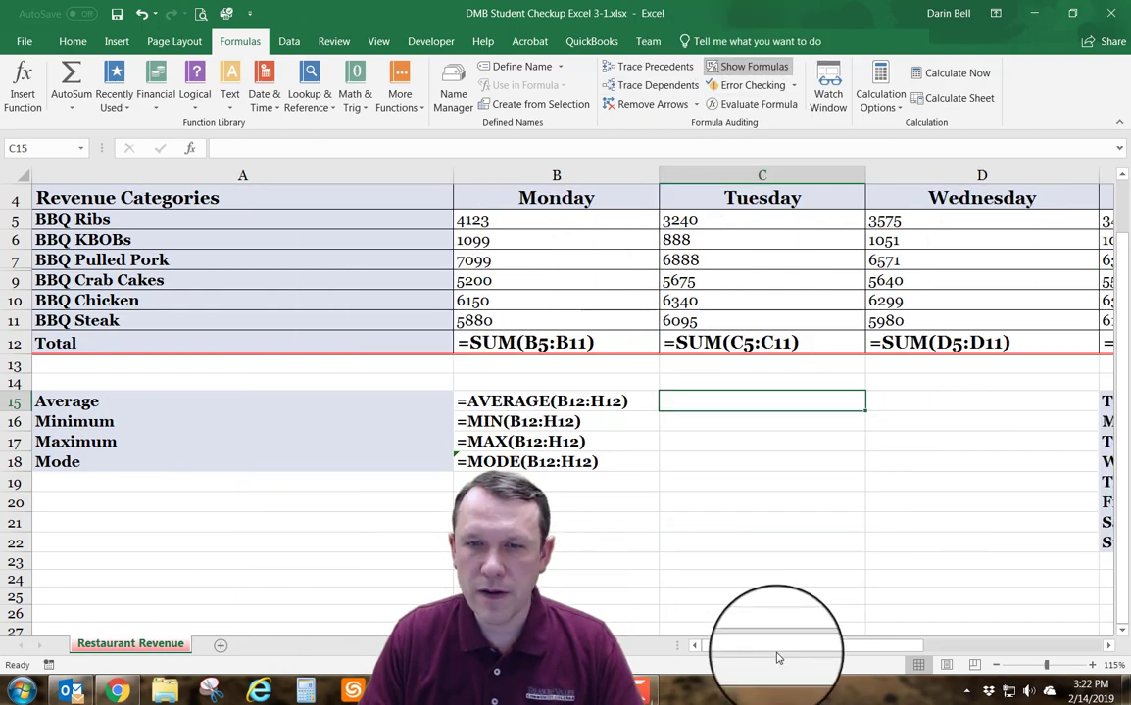
pyautogui.moveTo(794, 651)
pyautogui.mouseDown()
pyautogui.moveTo(1022, 635)
pyautogui.moveTo(796, 644)
pyautogui.mouseUp()
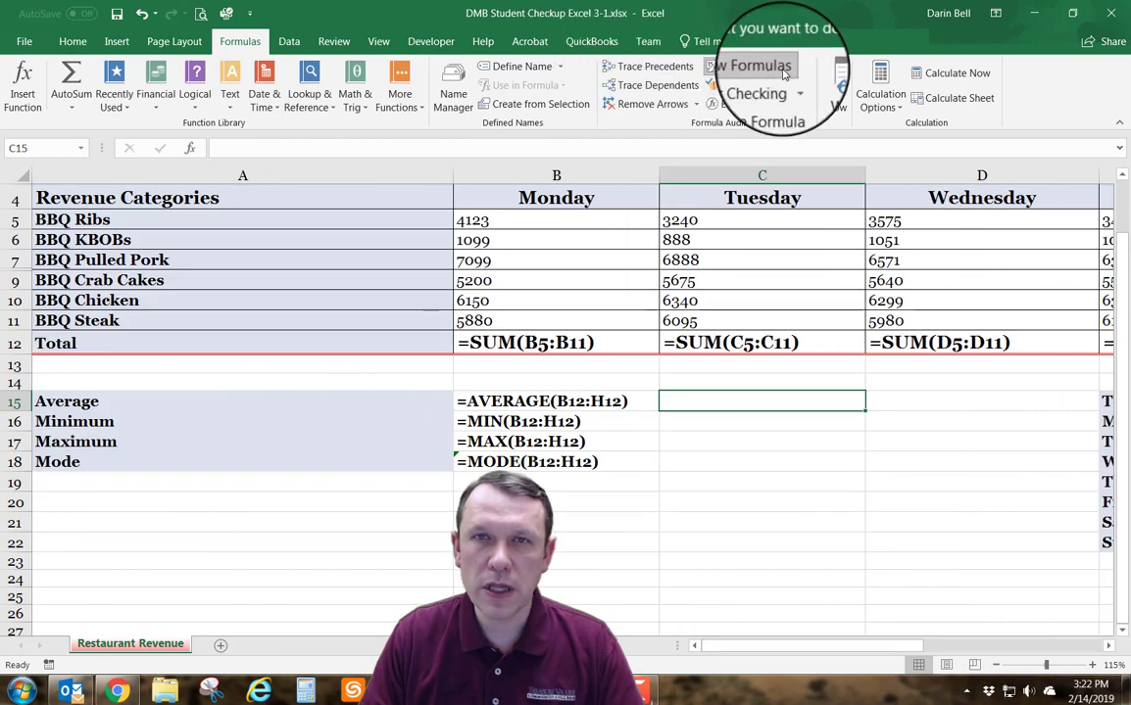
pyautogui.click(771, 69)
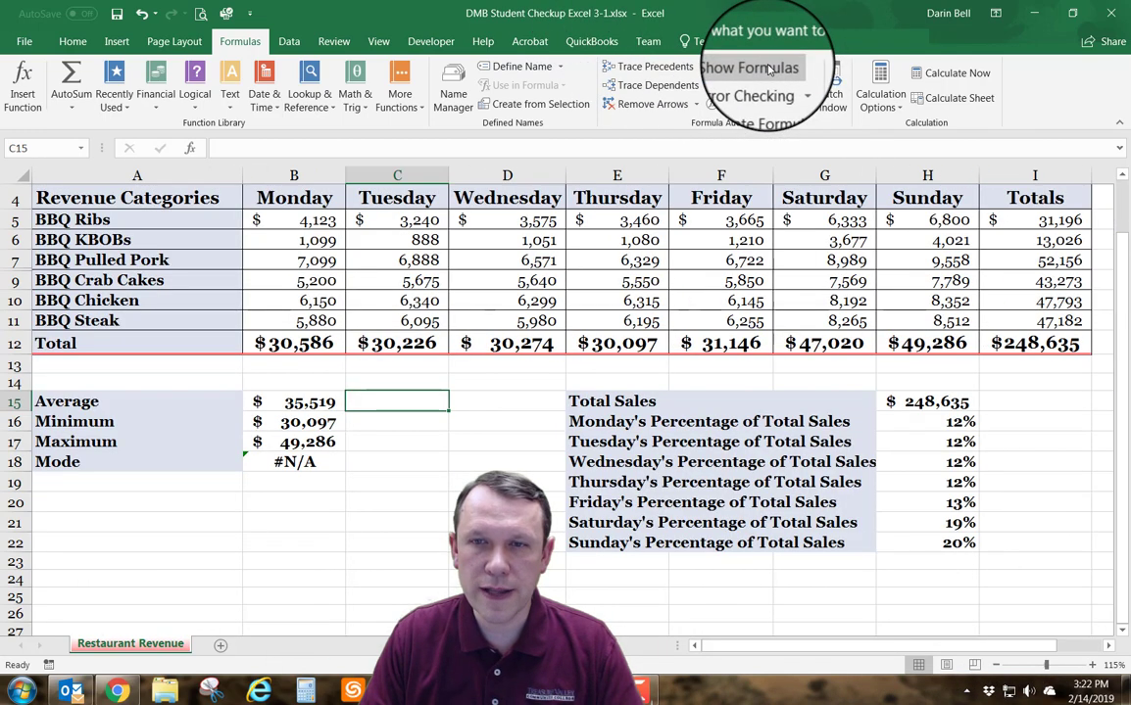